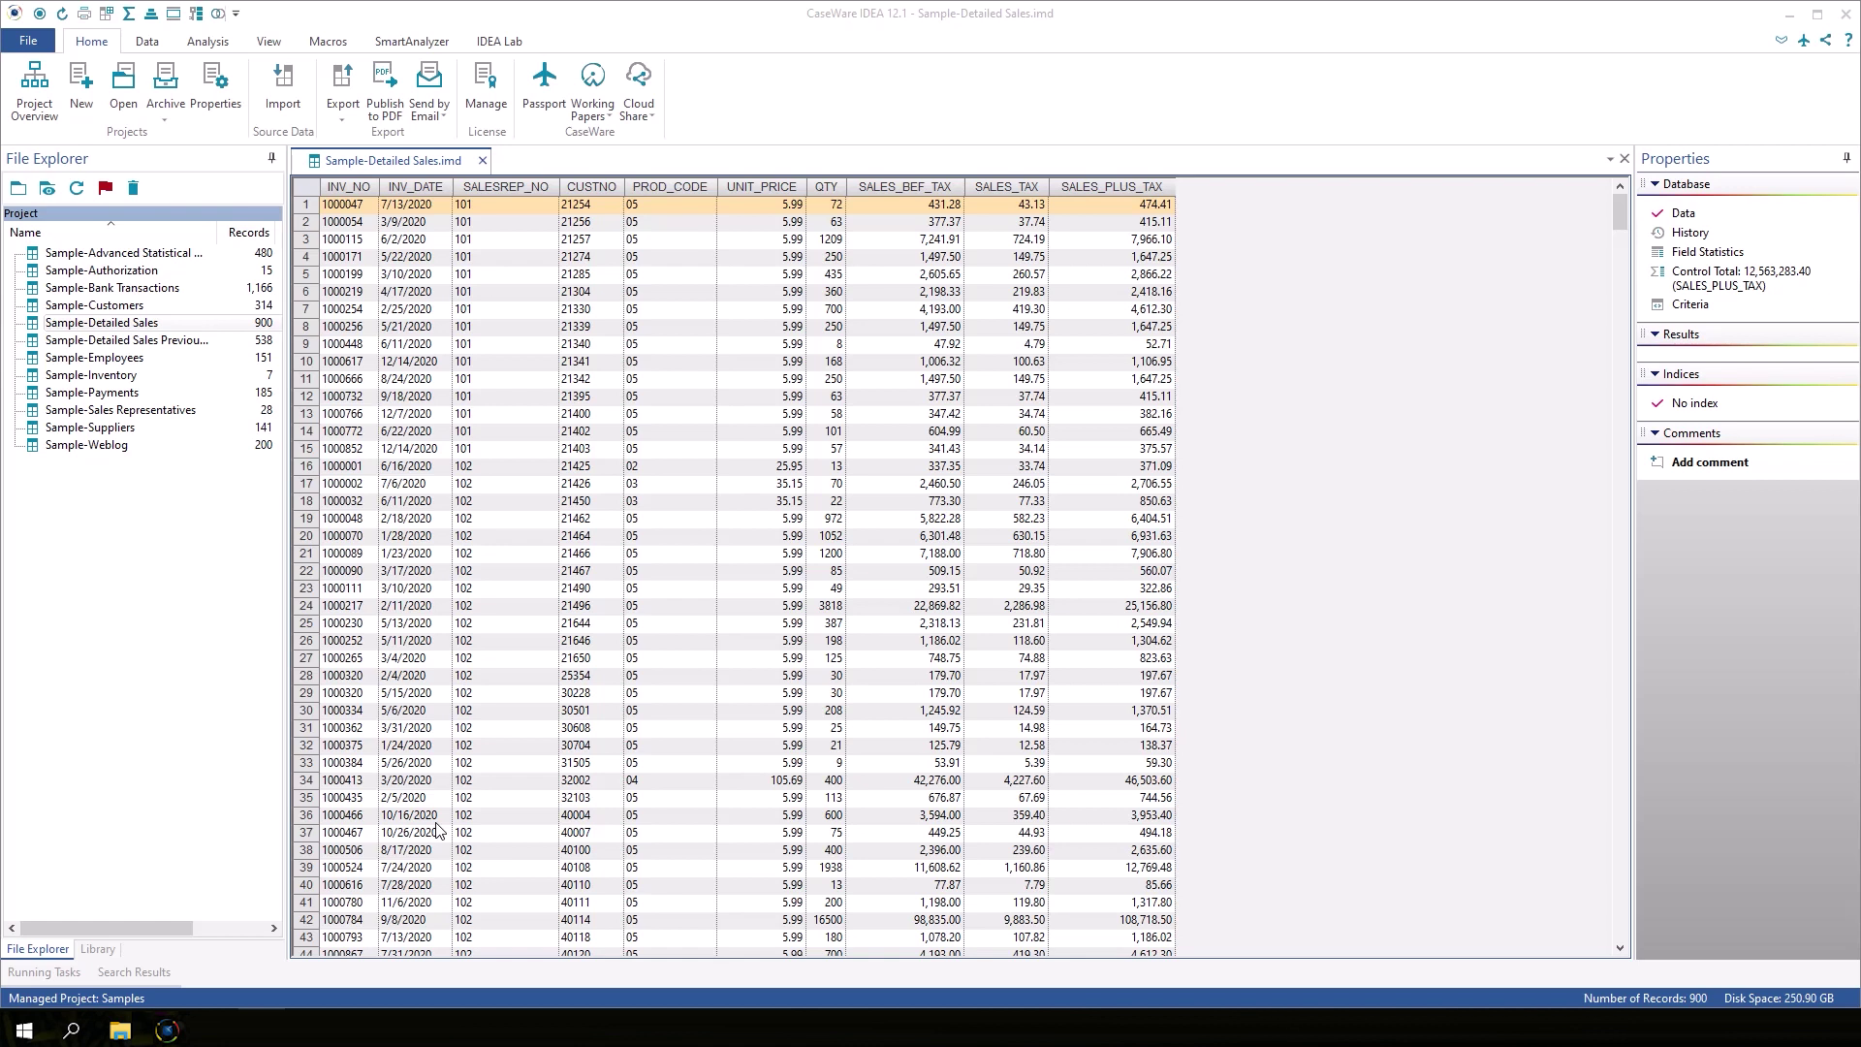
{"action": "left_click", "coordinate": [90, 952]}
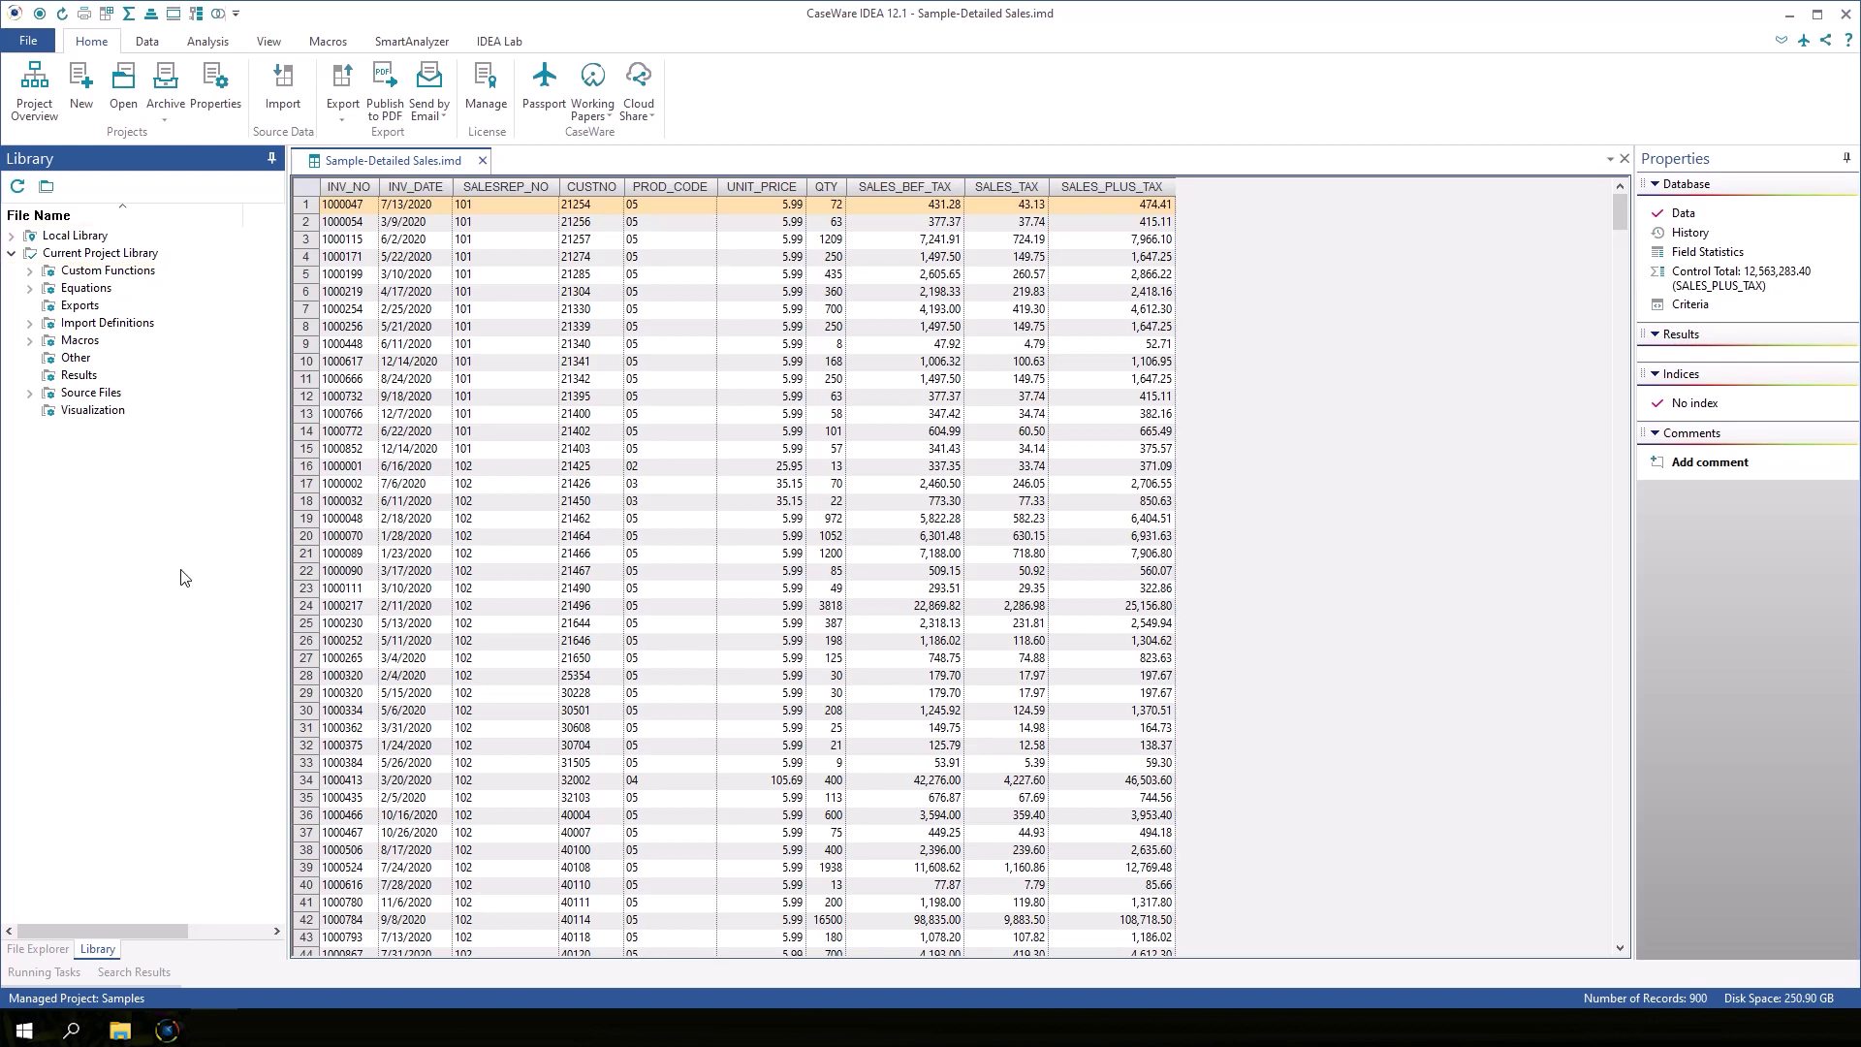
{"action": "left_click", "coordinate": [30, 393]}
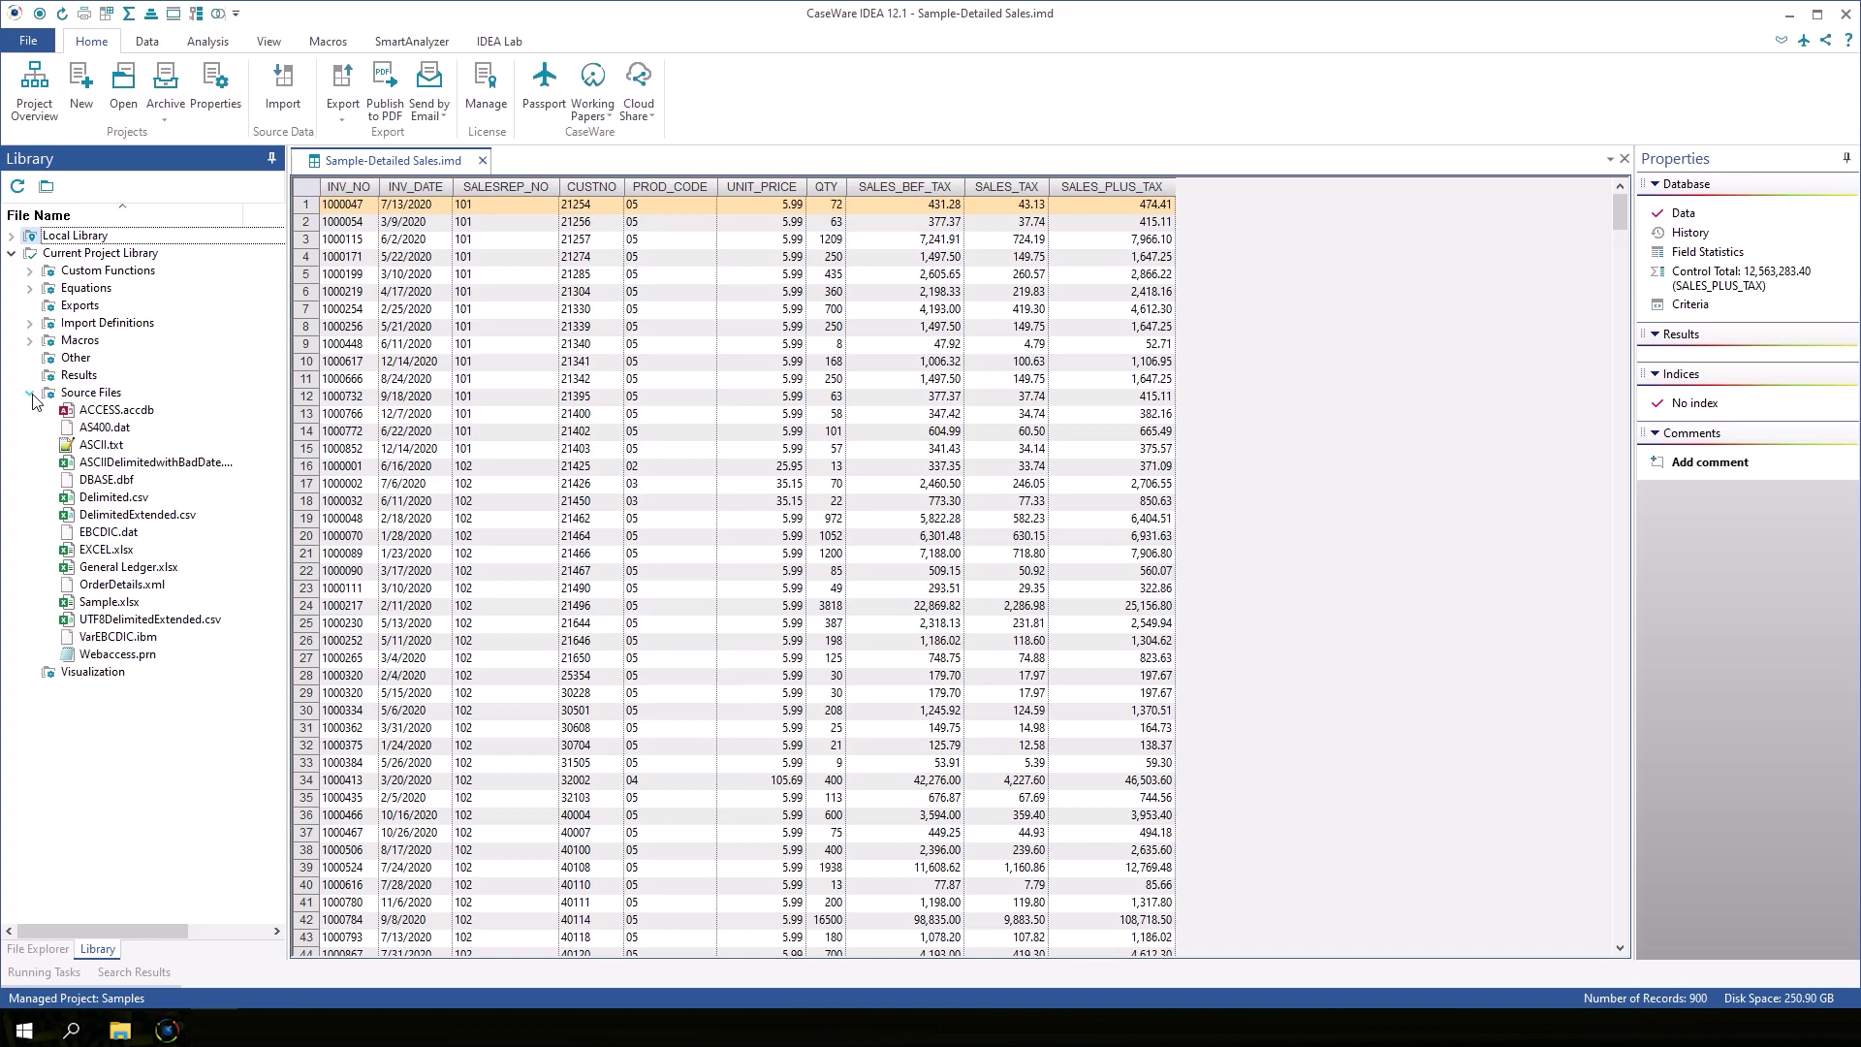
{"action": "left_click", "coordinate": [30, 394]}
{"action": "left_click", "coordinate": [30, 341]}
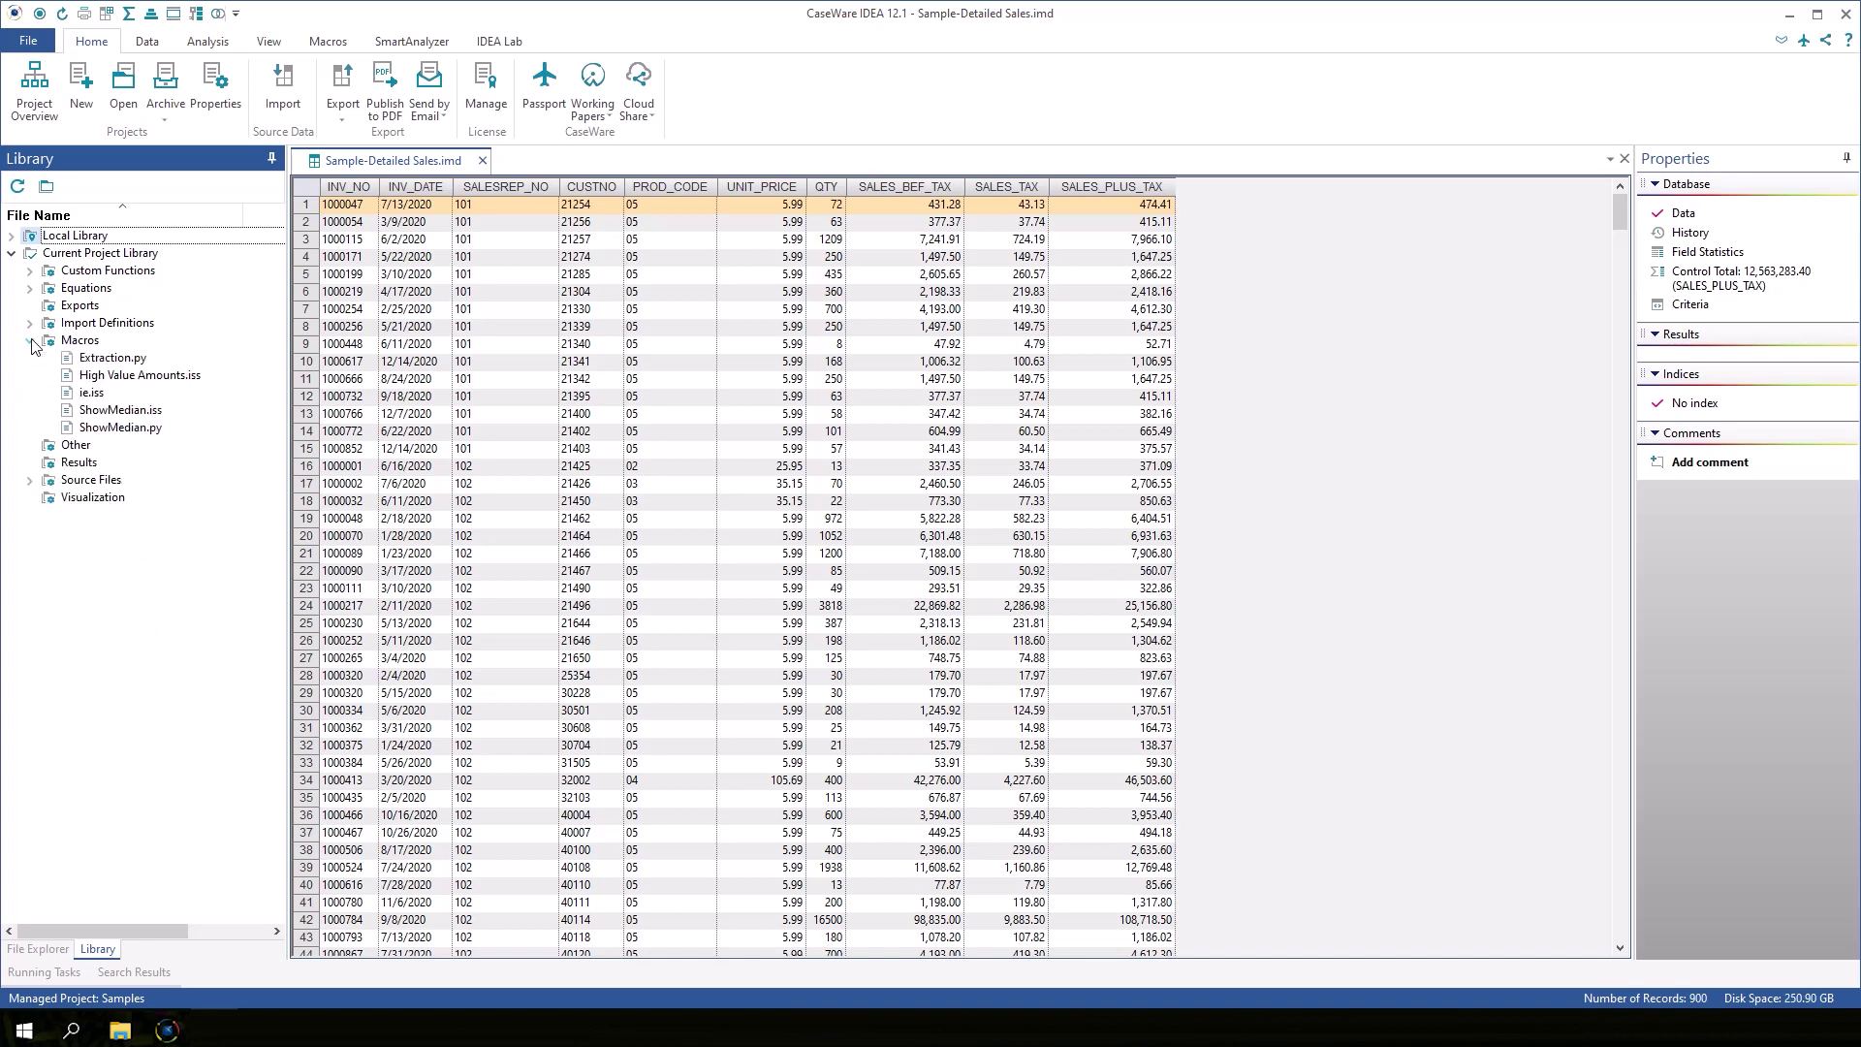
{"action": "left_click", "coordinate": [30, 340]}
{"action": "left_click", "coordinate": [29, 324]}
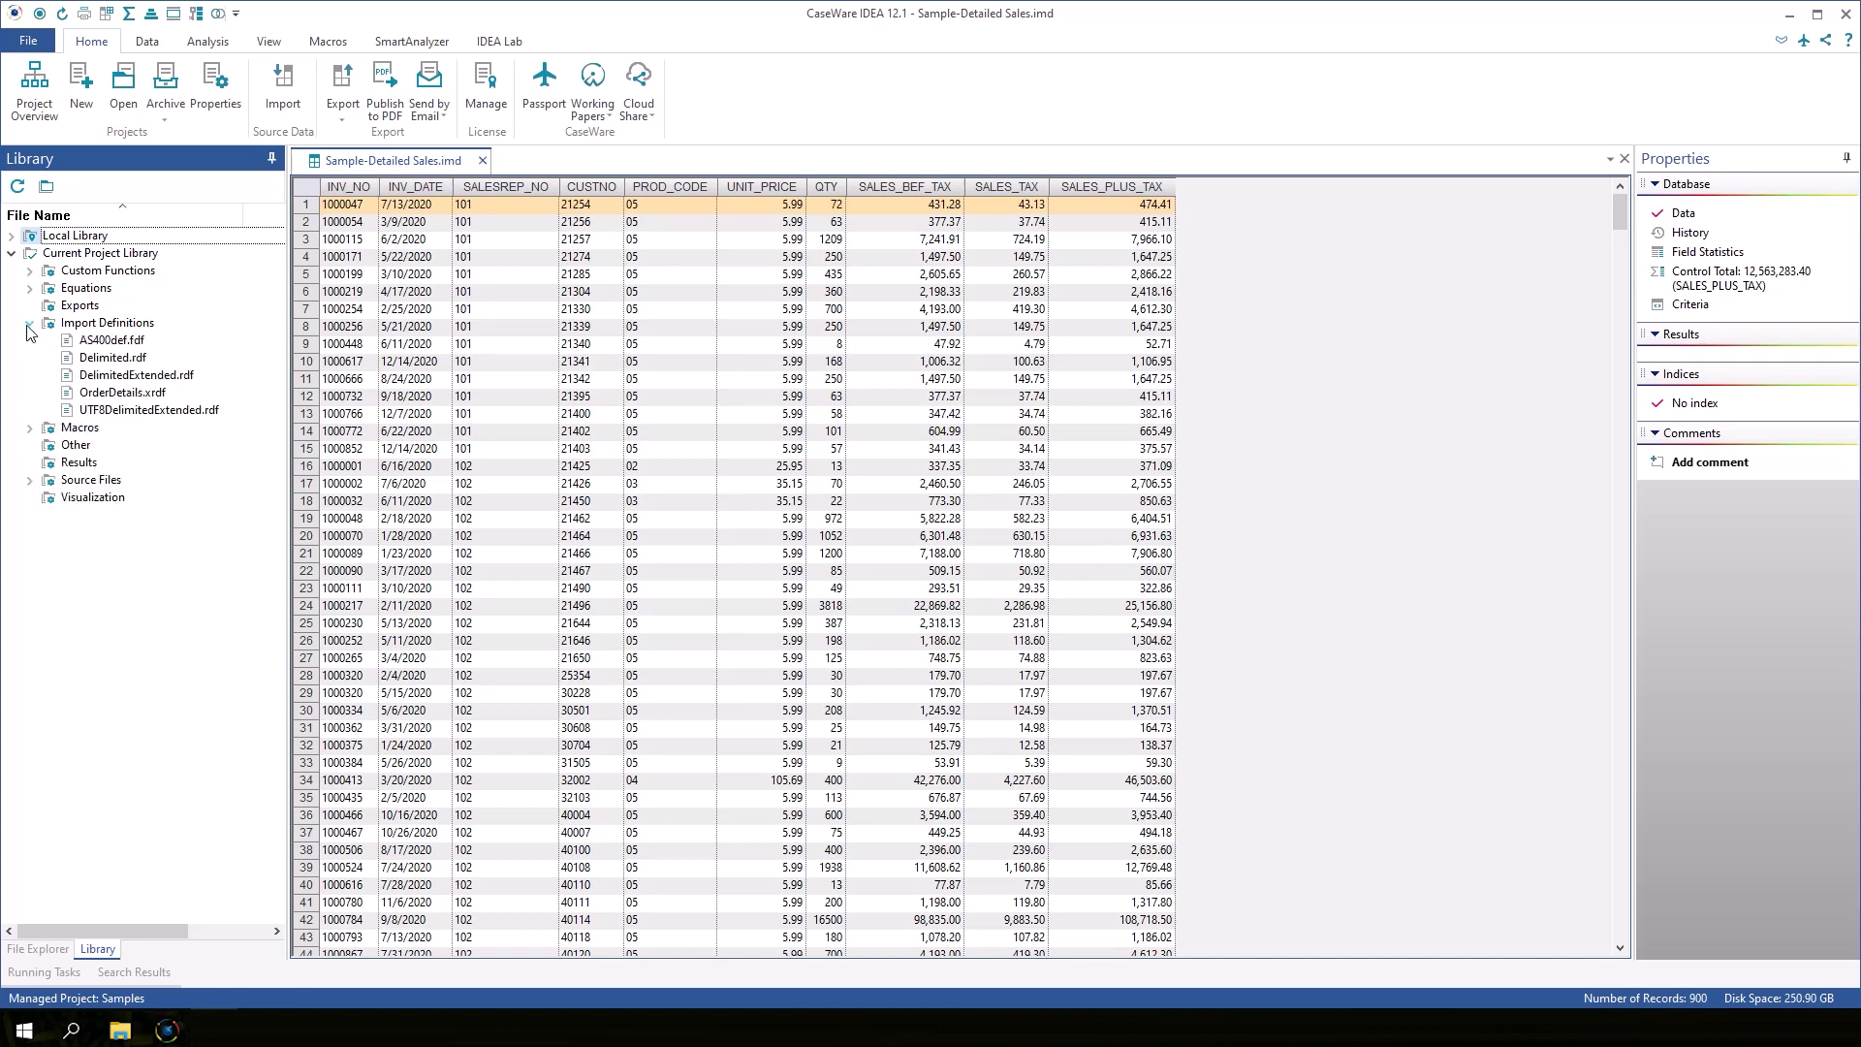
{"action": "left_click", "coordinate": [28, 326]}
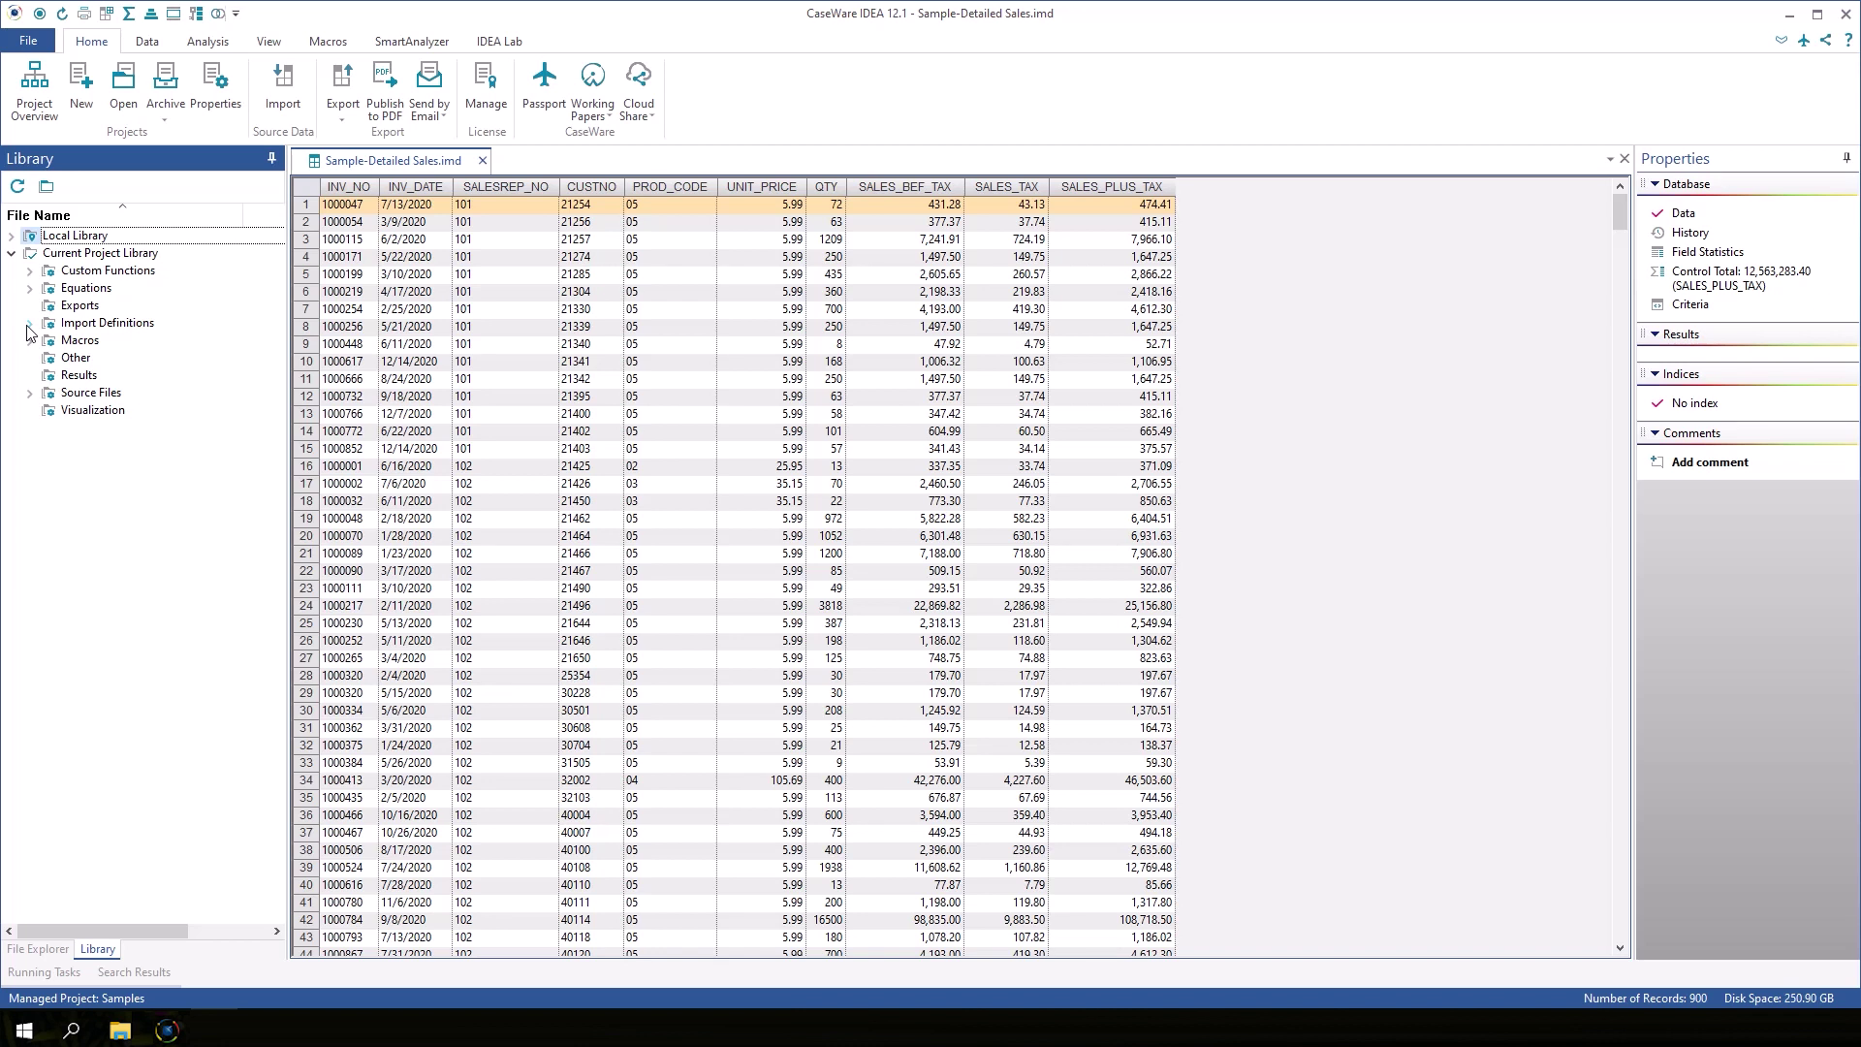
{"action": "left_click", "coordinate": [12, 236]}
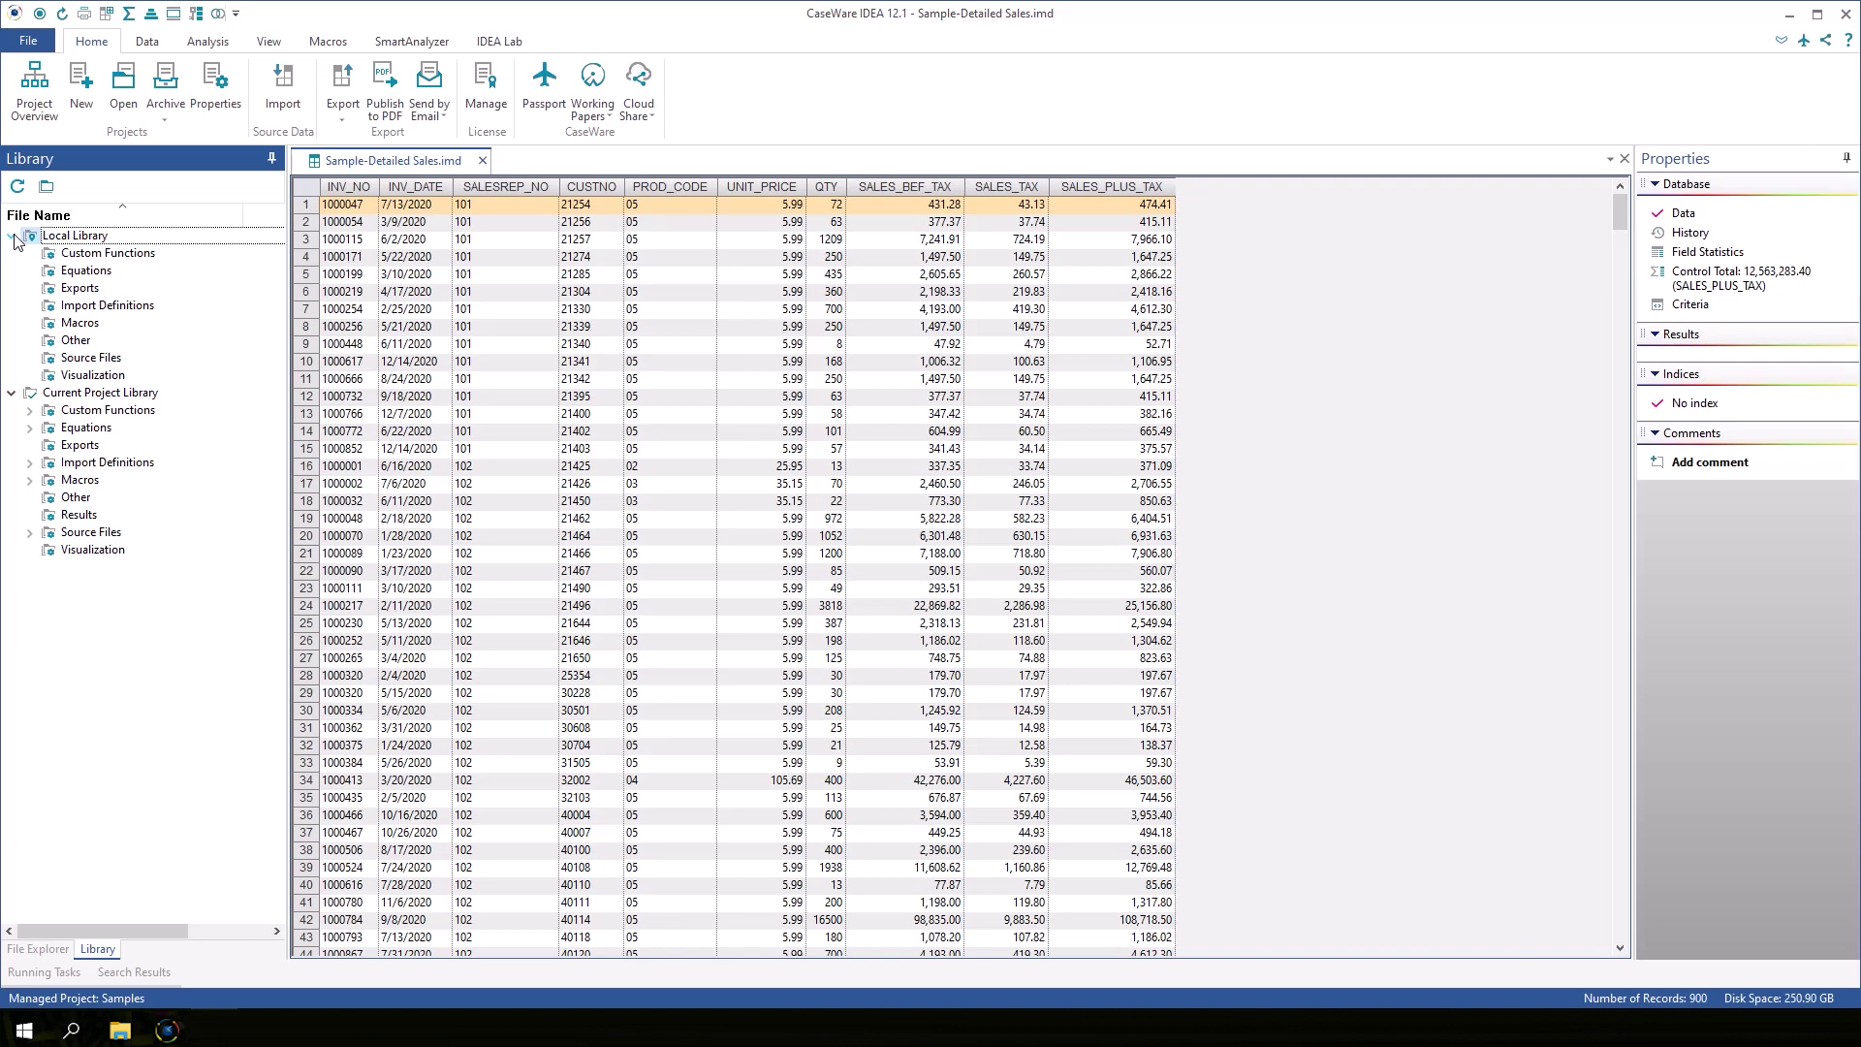
{"action": "left_click", "coordinate": [11, 236]}
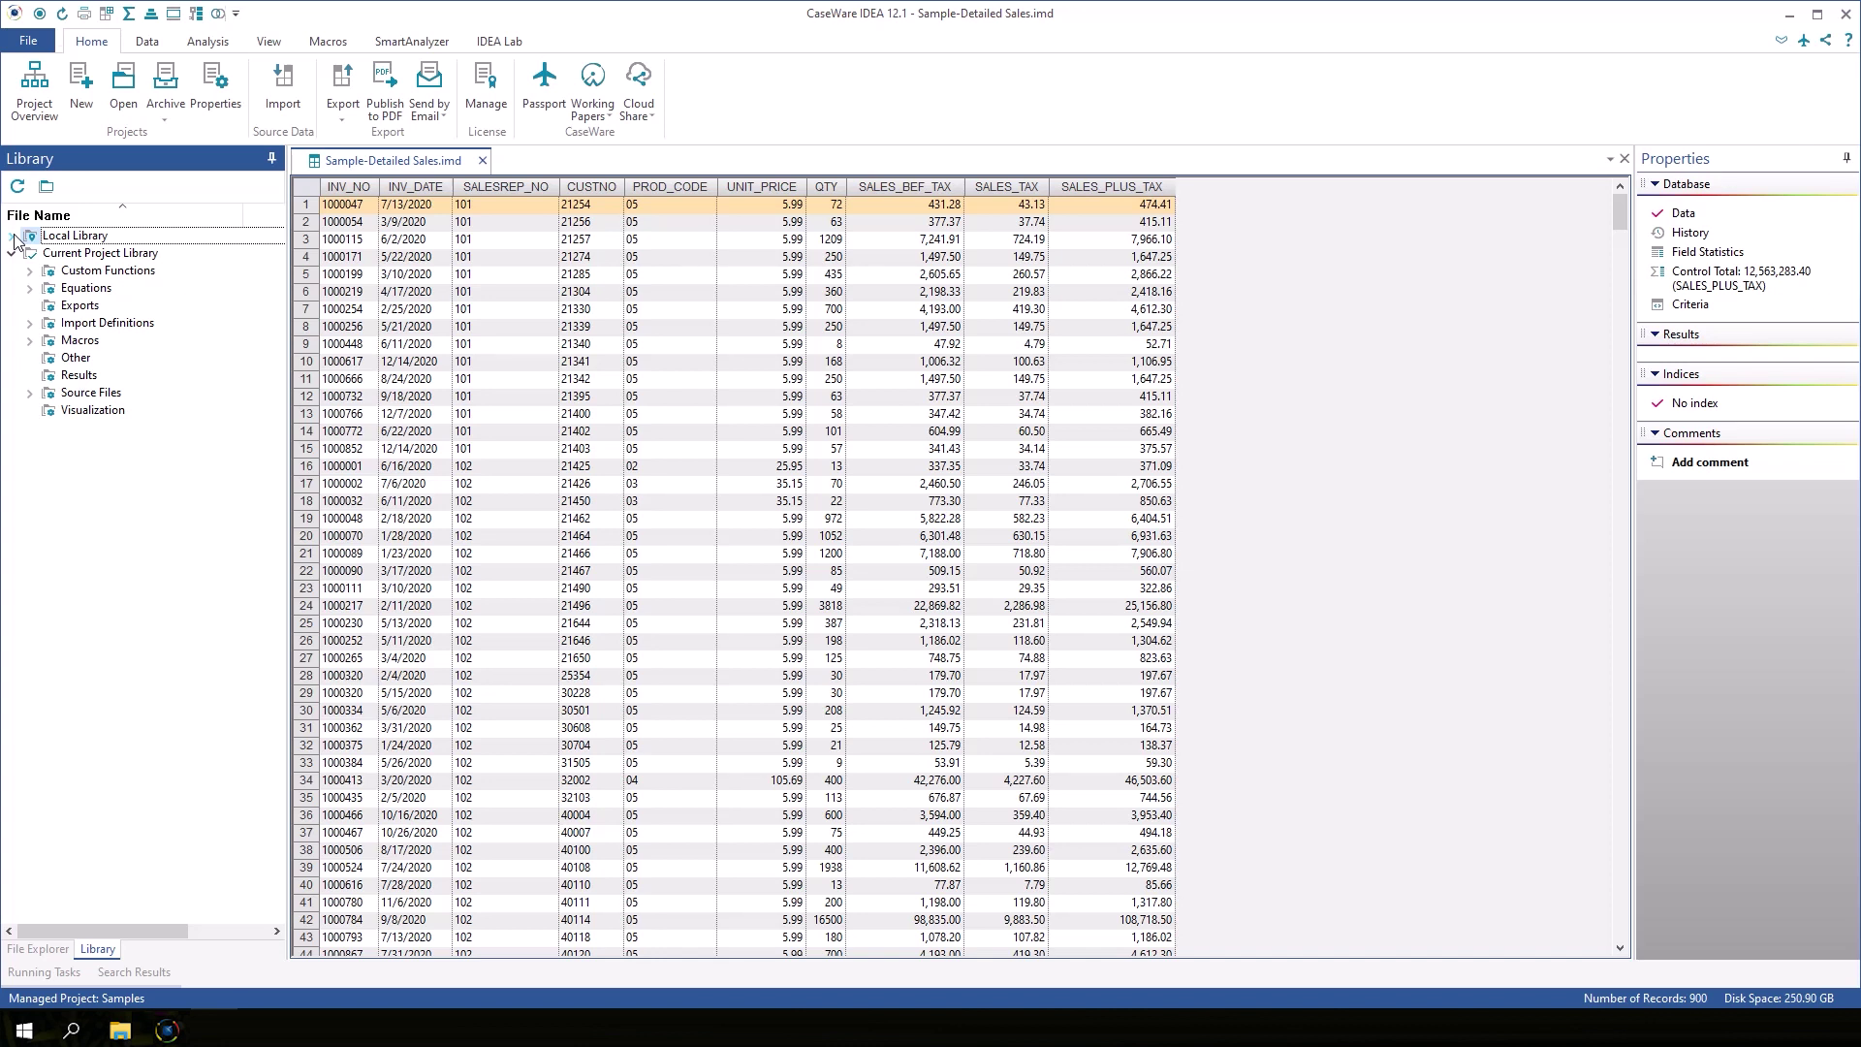
Step: Create a new managed project named 'My first IDEA Project', closing all open tabs
{"action": "left_click", "coordinate": [82, 107]}
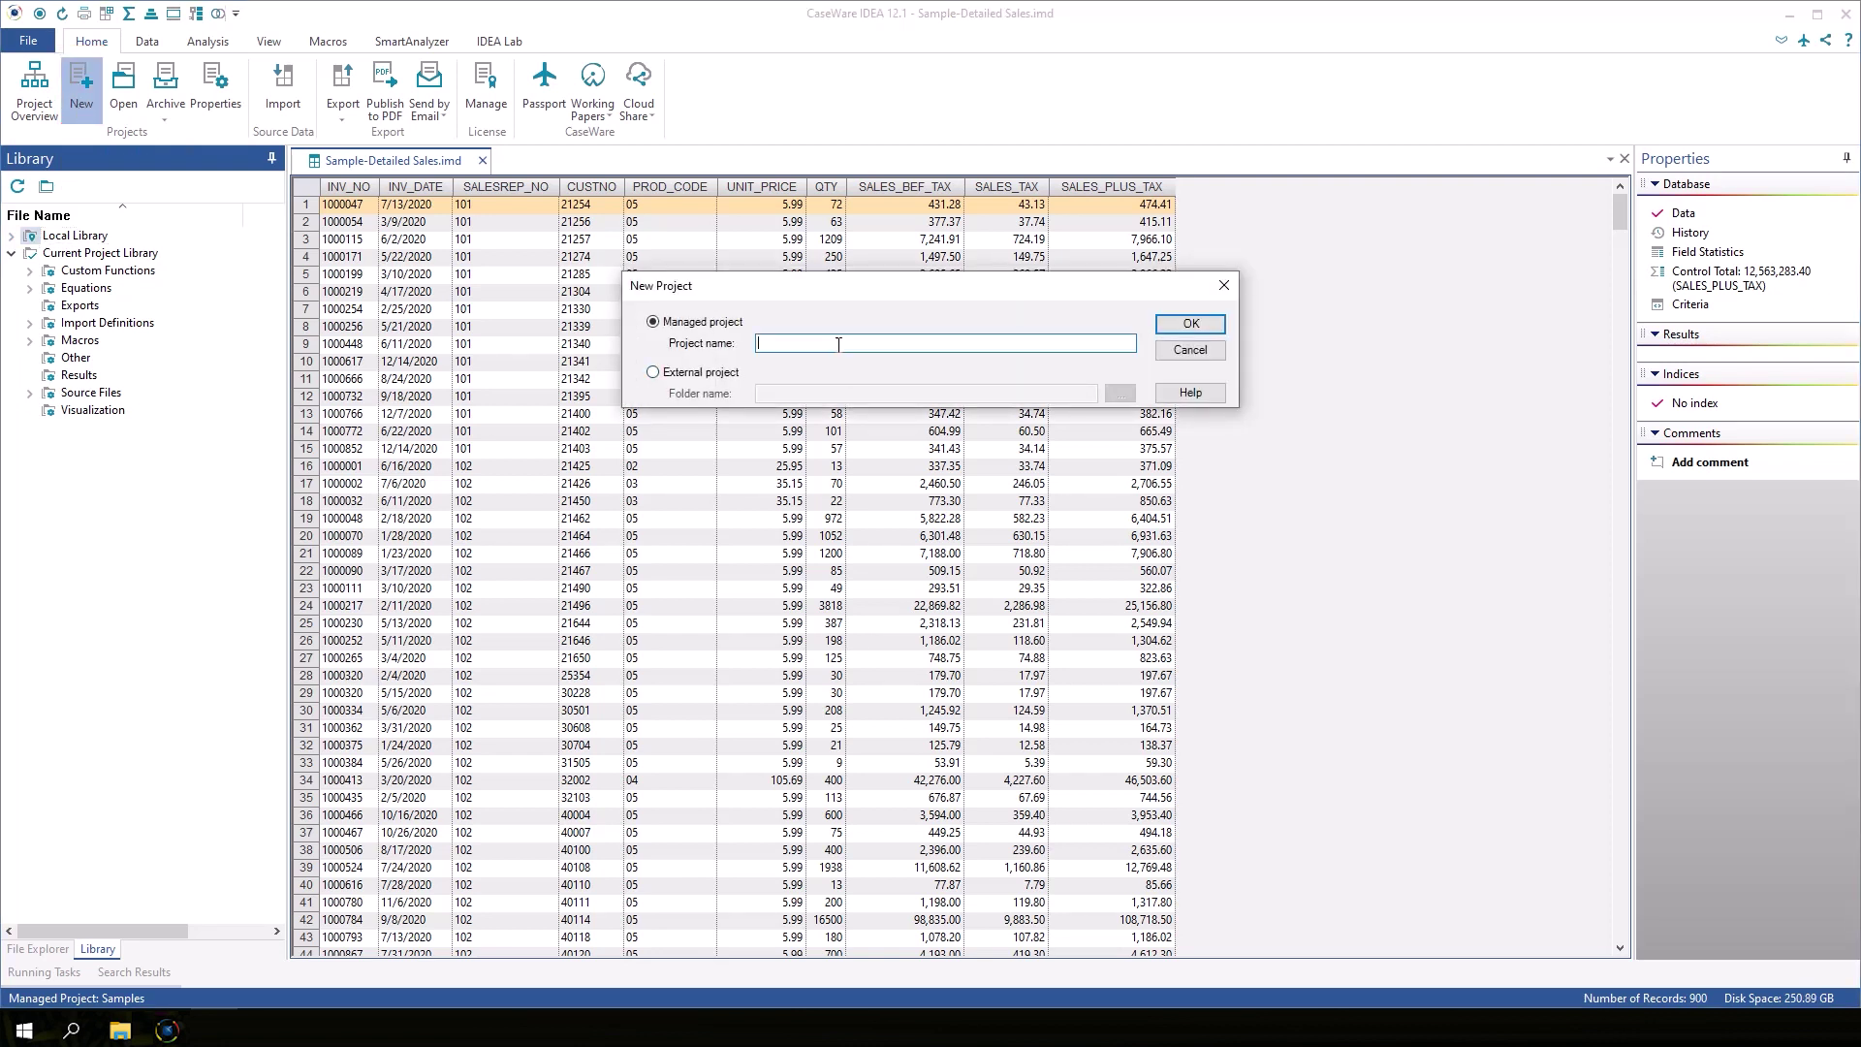
{"action": "type", "text": "My first IDEA Project"}
{"action": "left_click", "coordinate": [1189, 327]}
{"action": "left_click", "coordinate": [933, 555]}
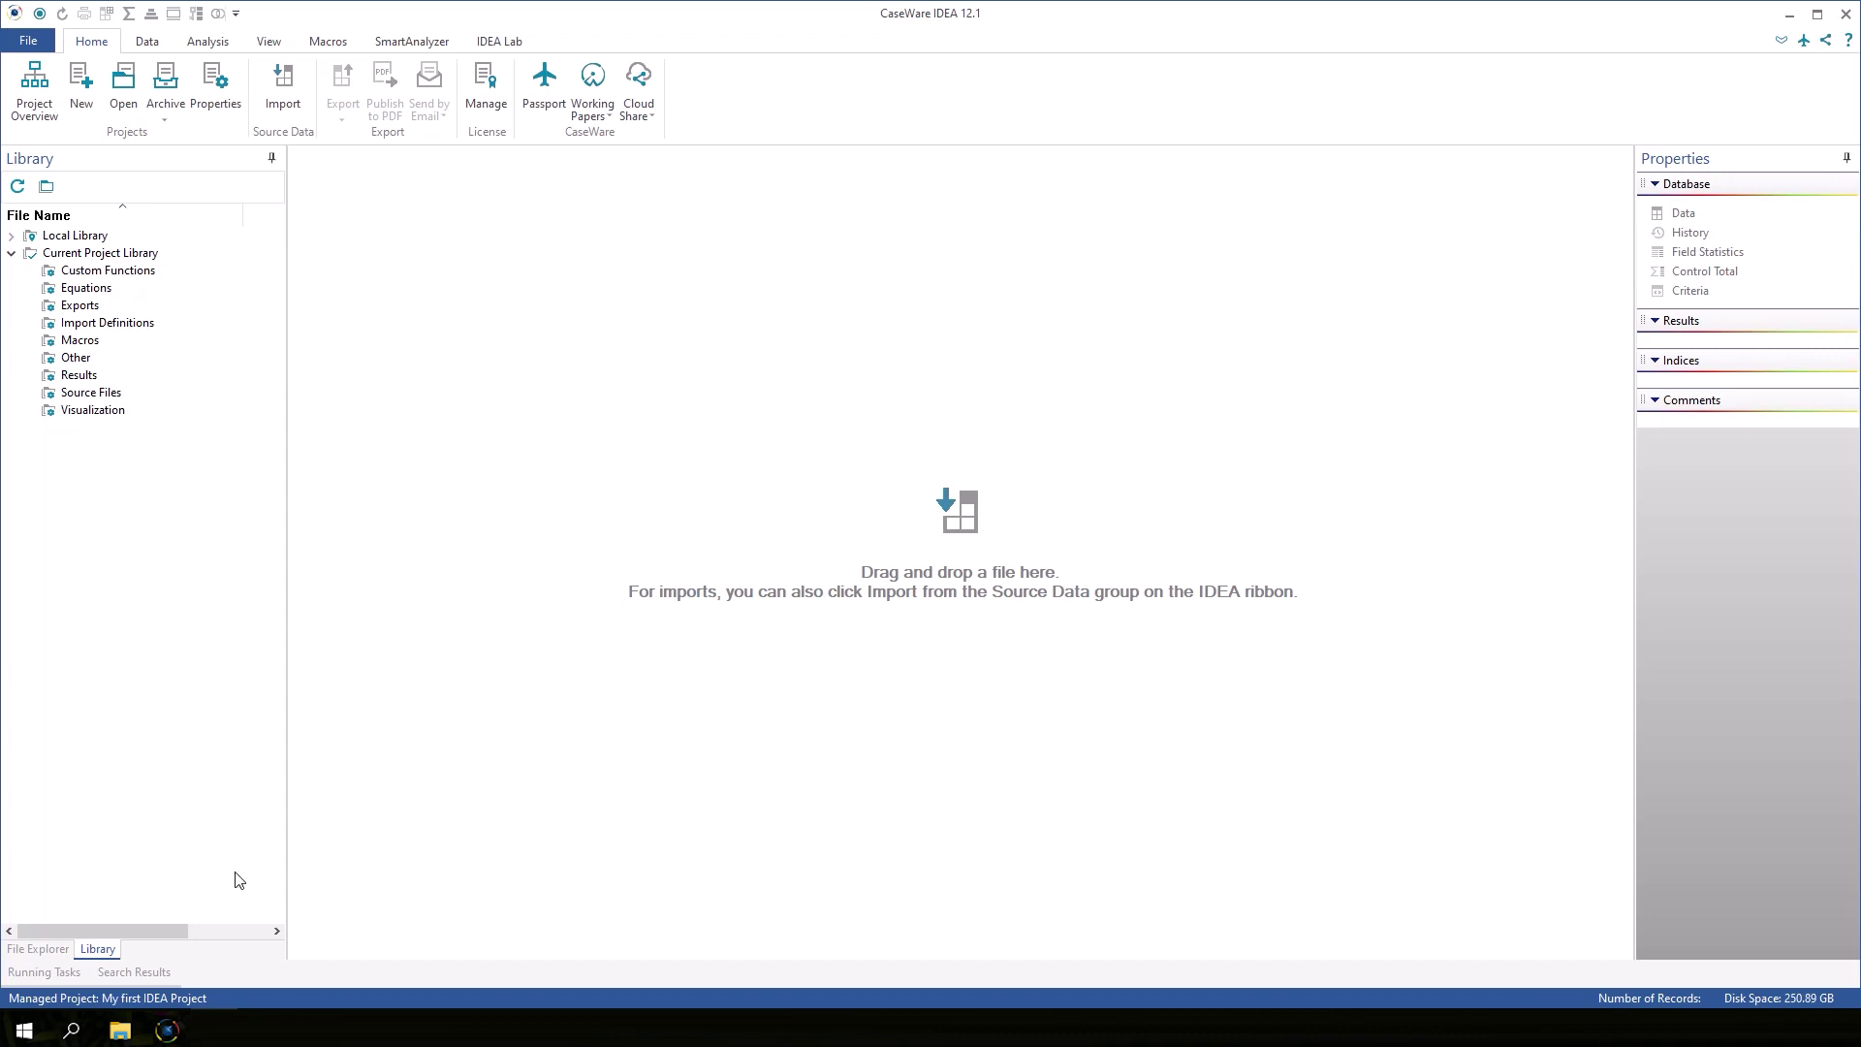
{"action": "double_click", "coordinate": [143, 1002]}
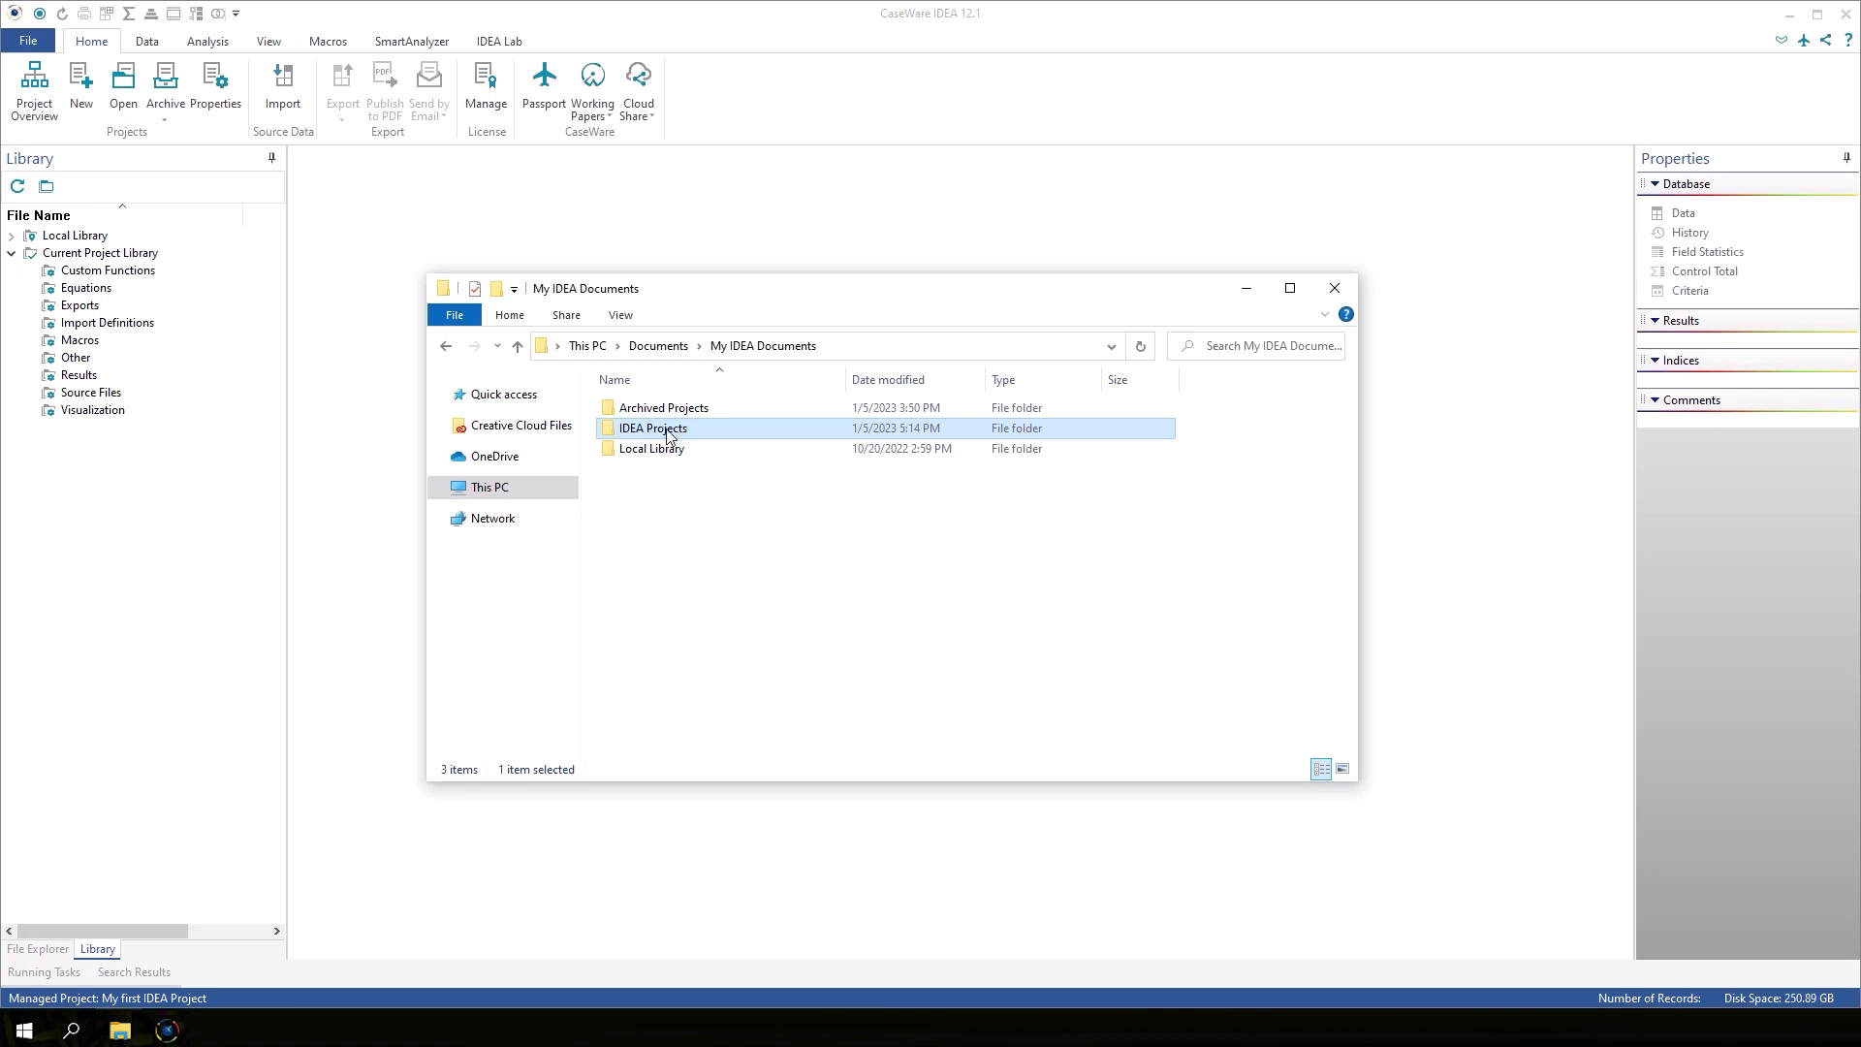
{"action": "double_click", "coordinate": [717, 434]}
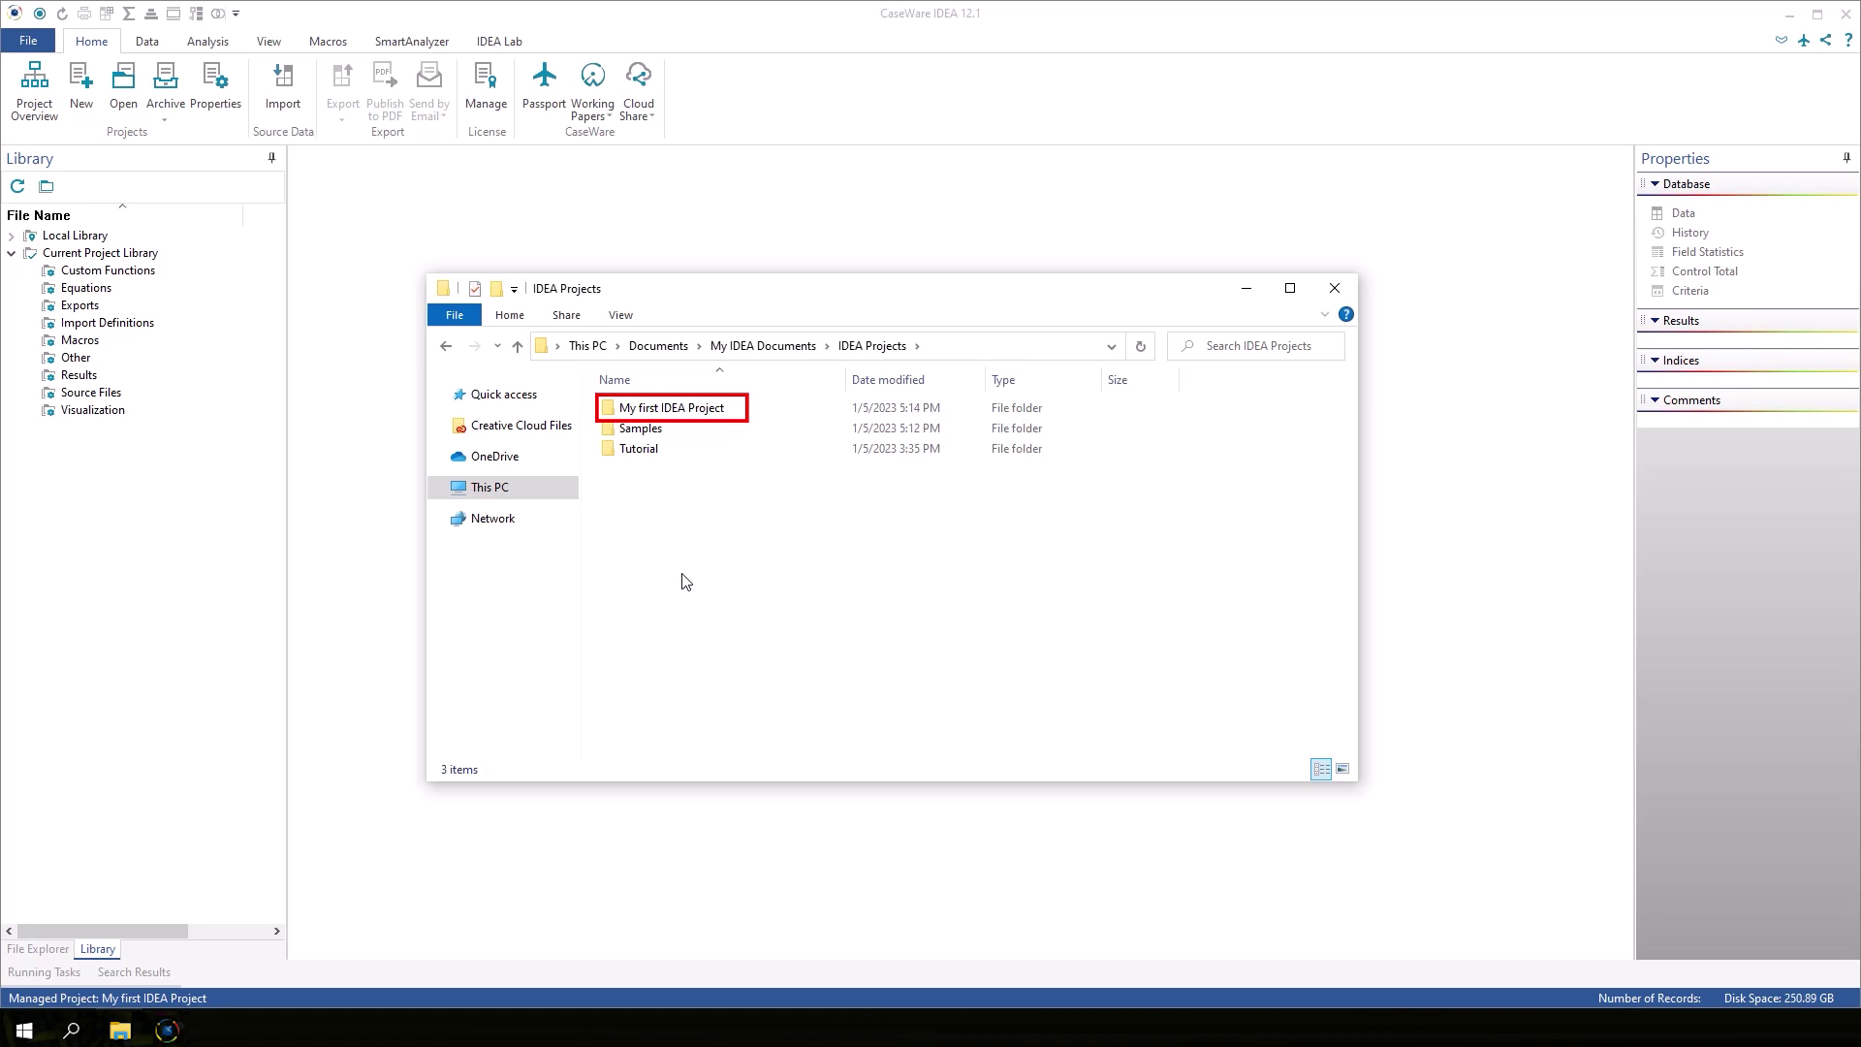
{"action": "left_click", "coordinate": [653, 412]}
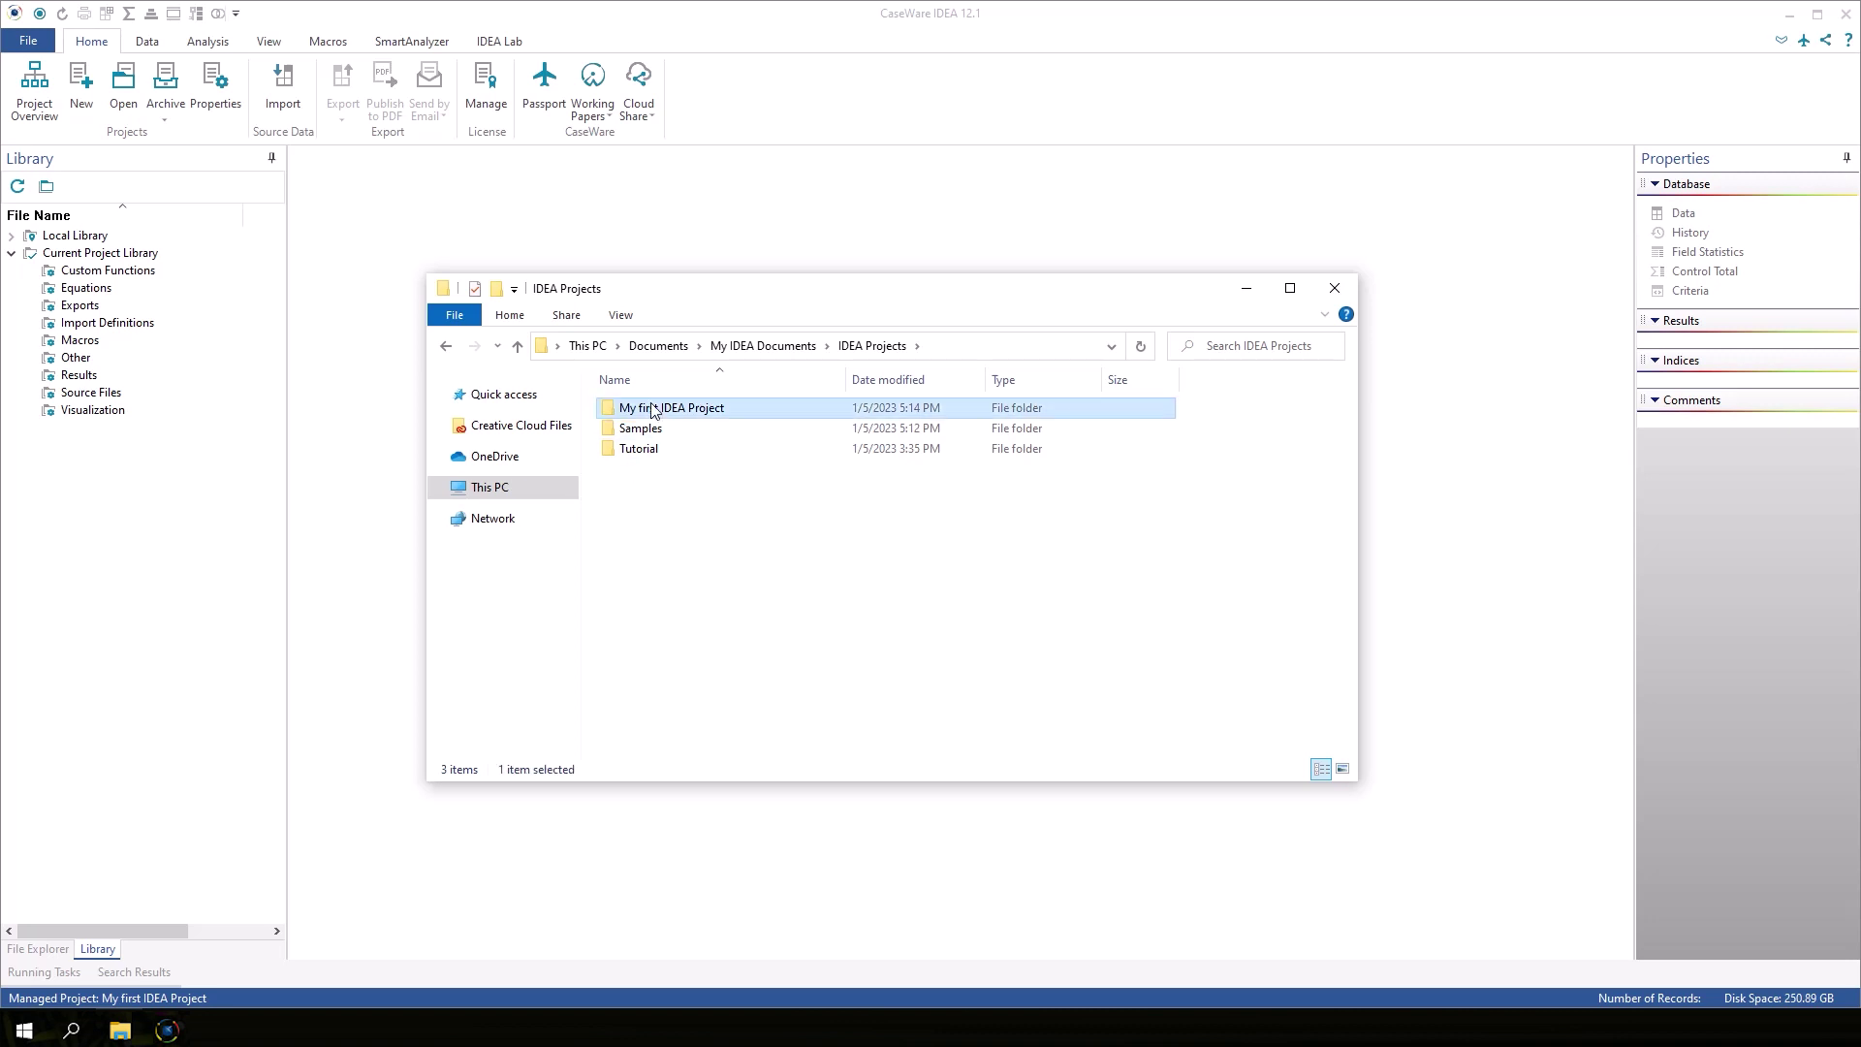
{"action": "double_click", "coordinate": [653, 412]}
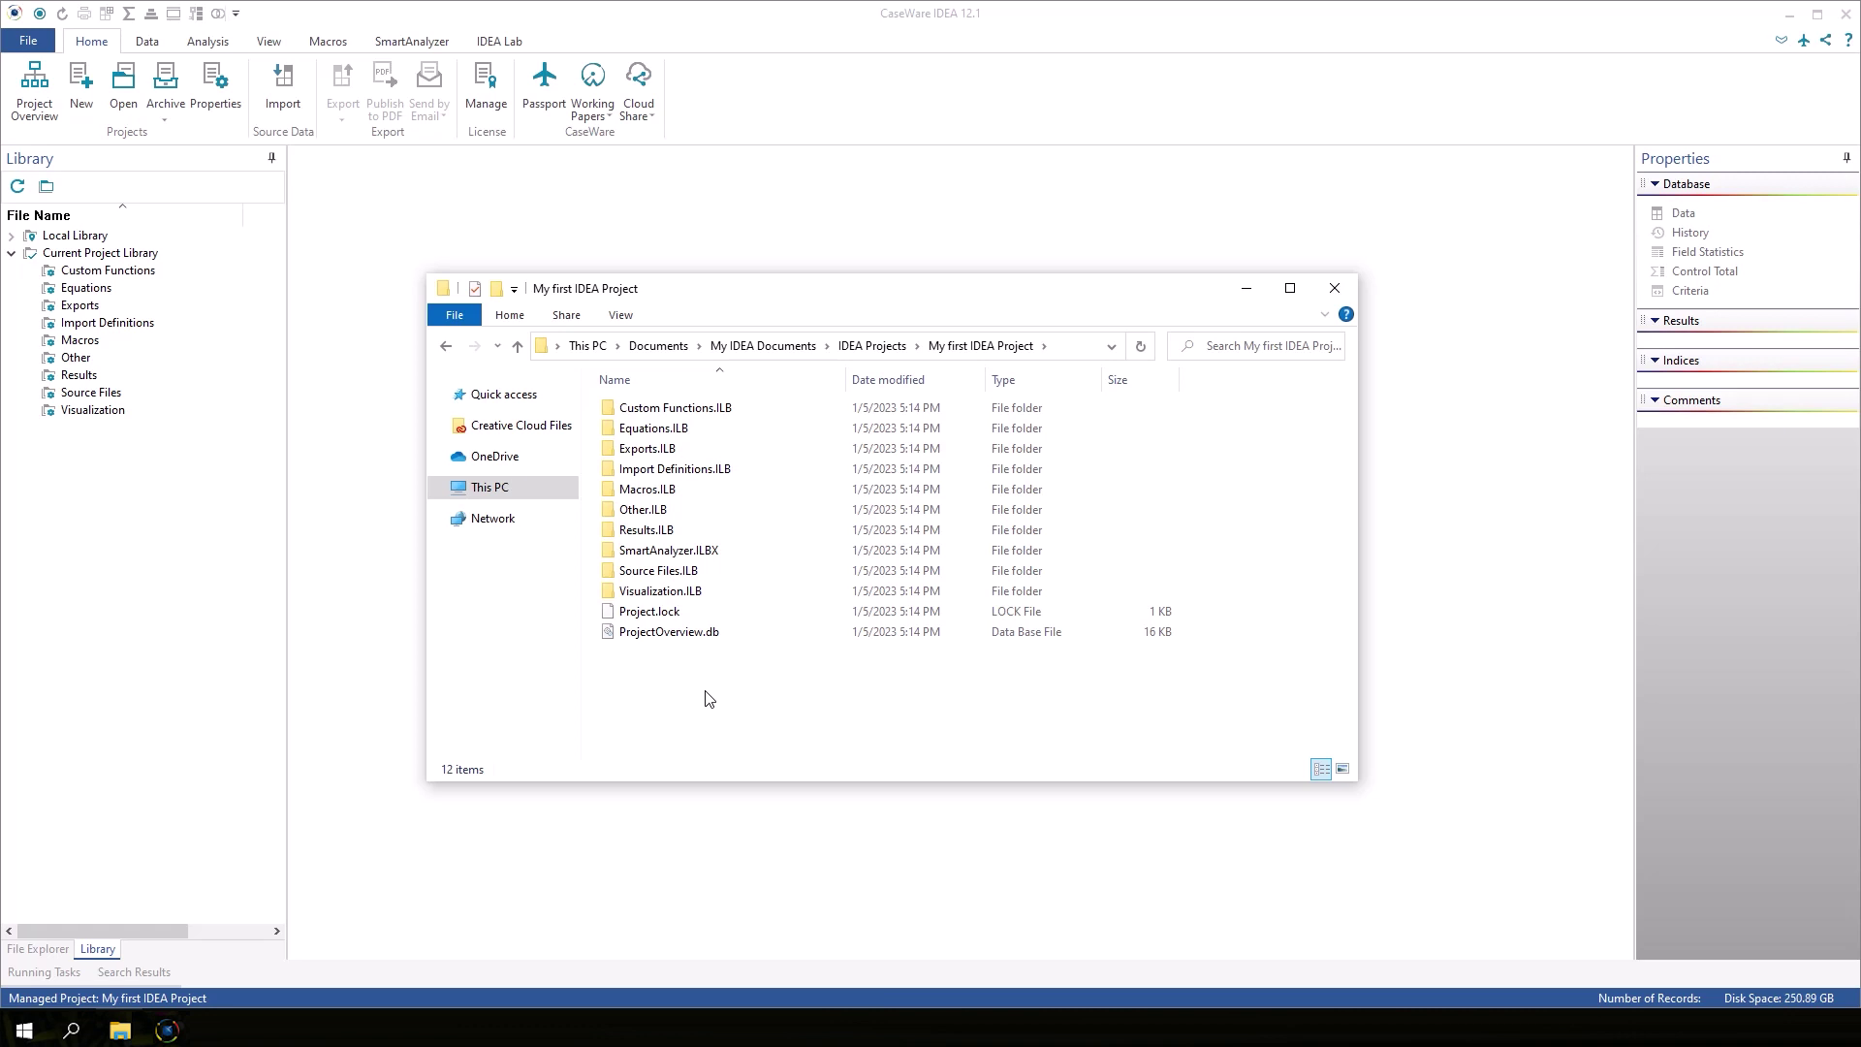
{"action": "key", "text": "alt+F4"}
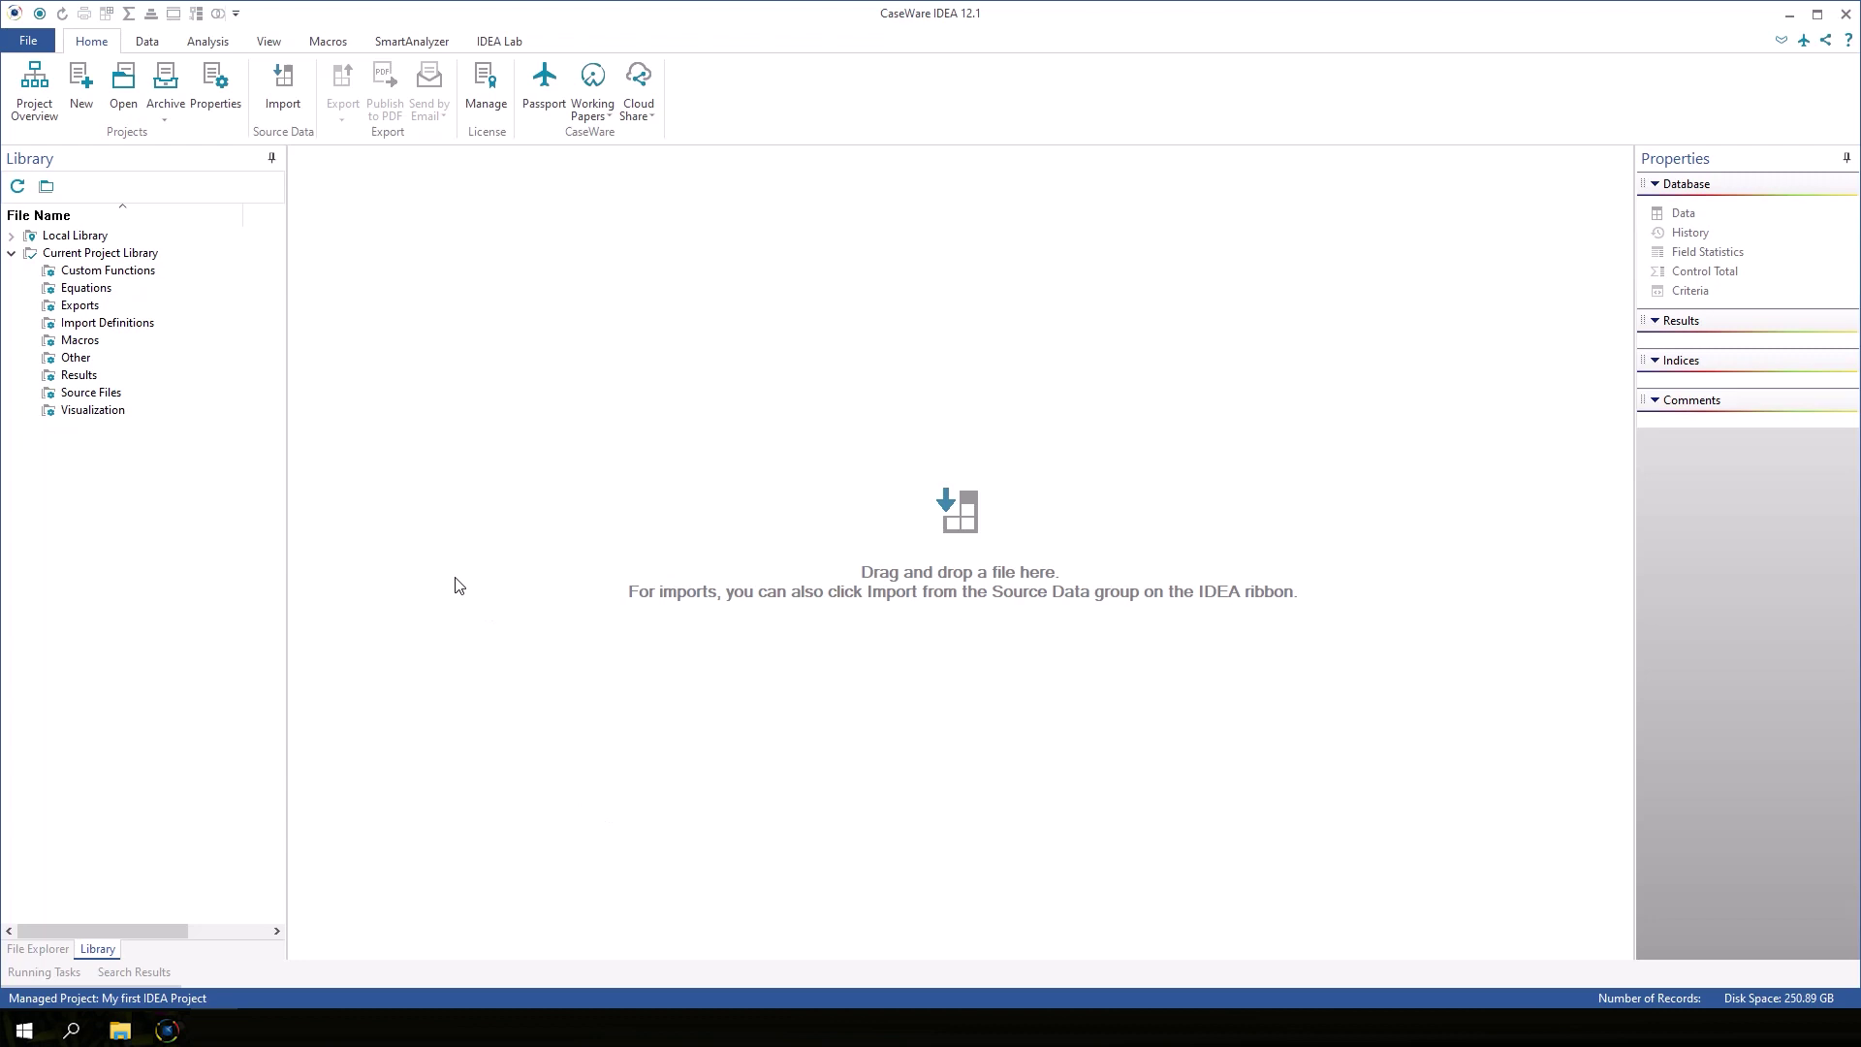
Step: Begin adding a file to the Source Files group, then cancel without adding one
{"action": "right_click", "coordinate": [108, 395]}
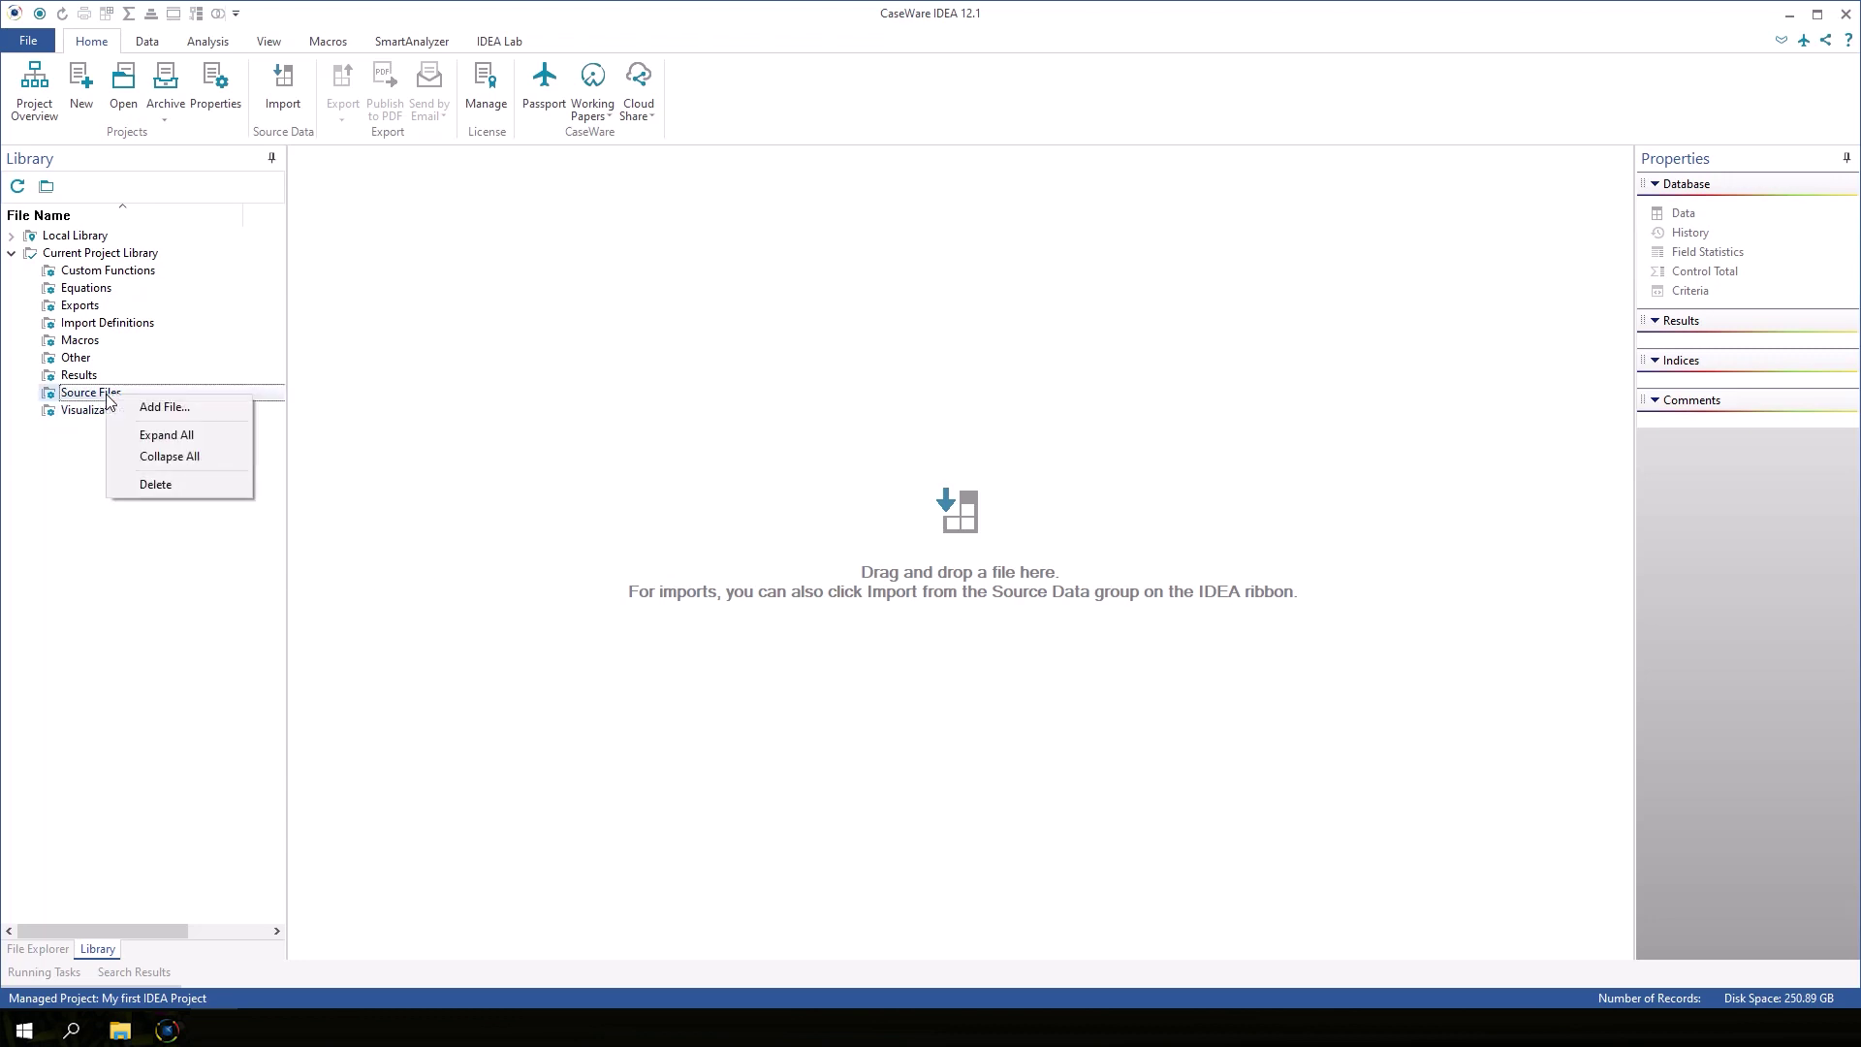
{"action": "left_click", "coordinate": [217, 409]}
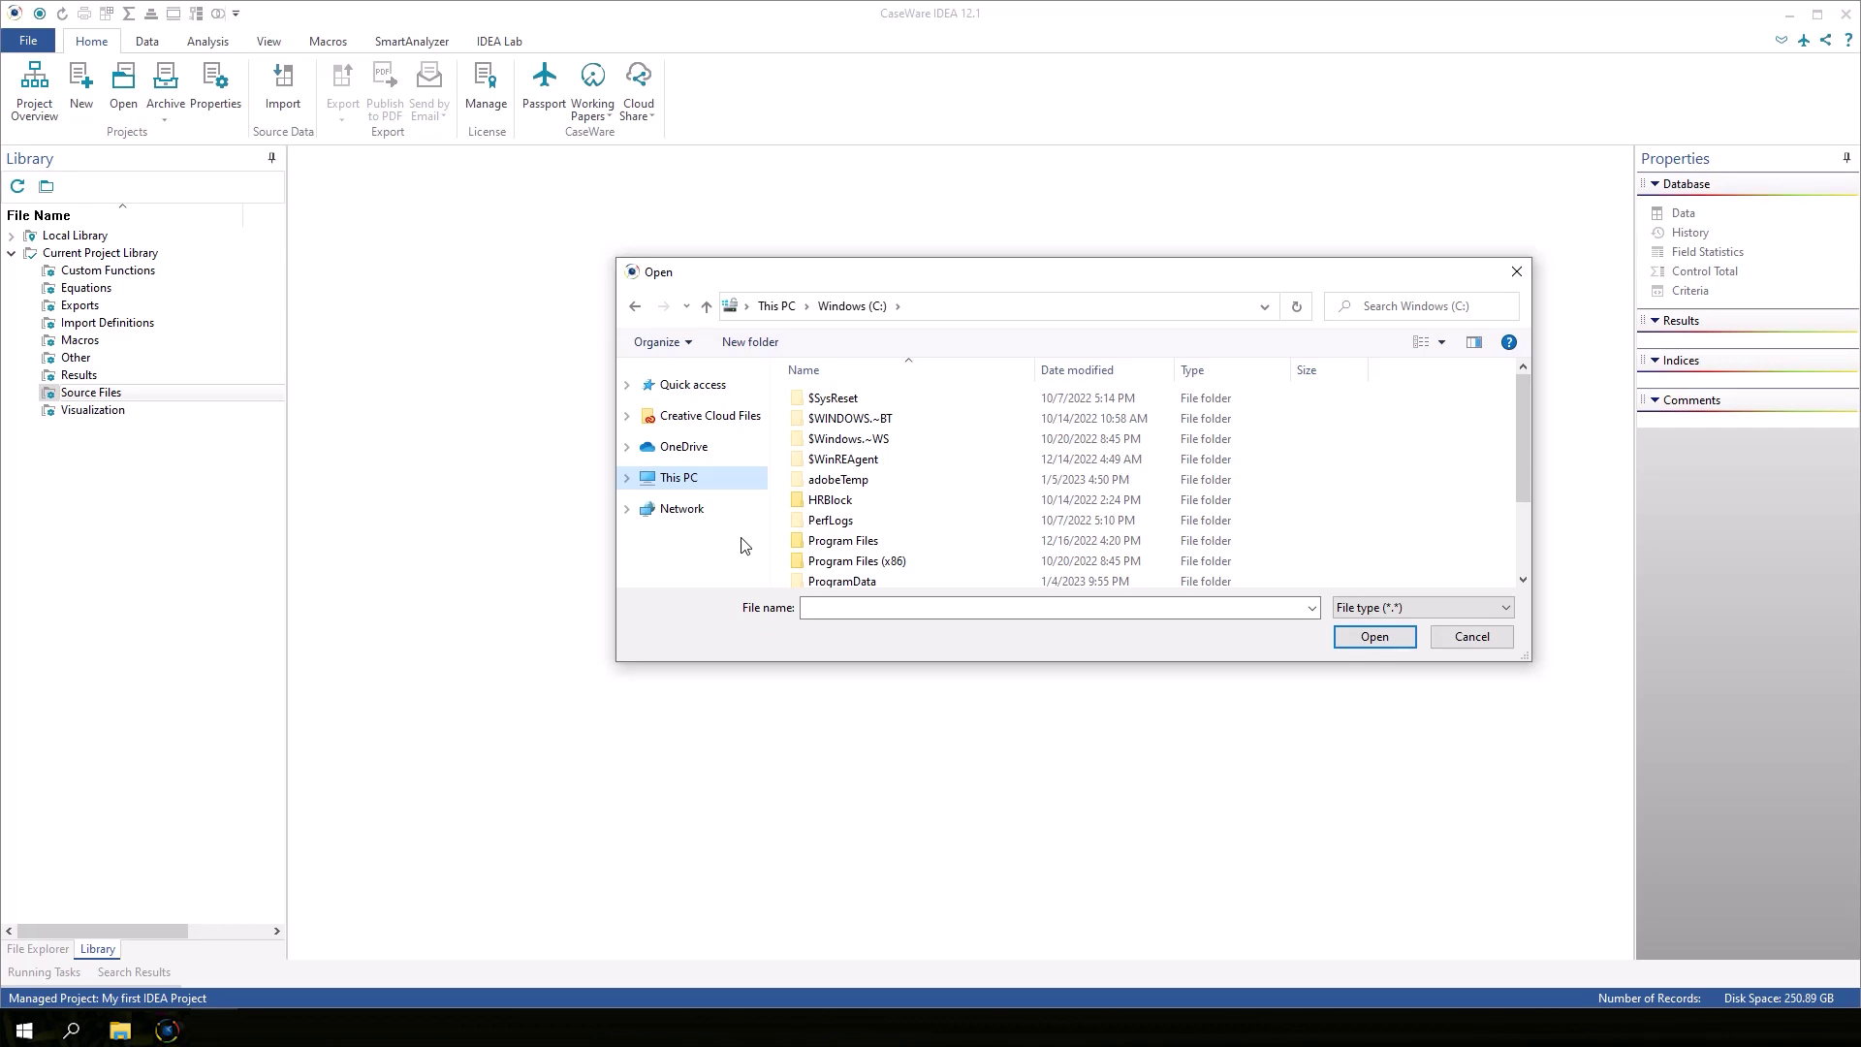
{"action": "left_click", "coordinate": [1474, 640]}
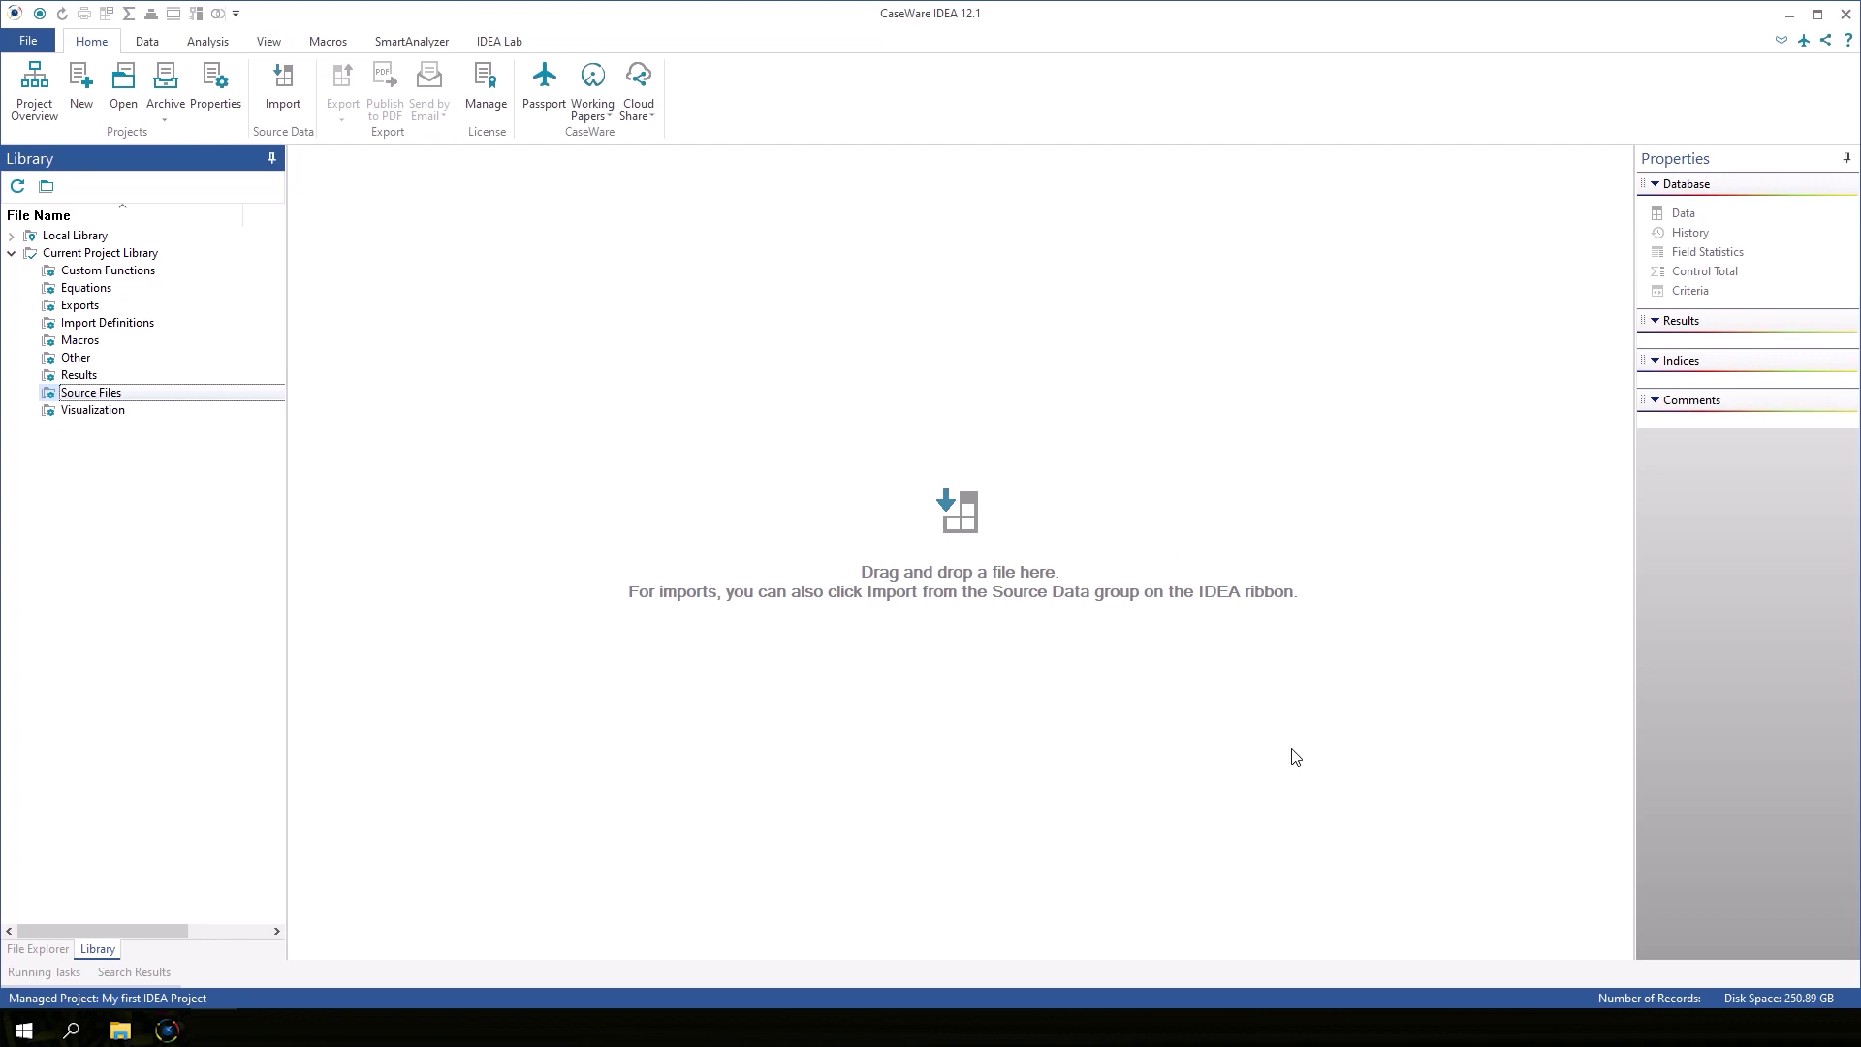
Step: Open the project's folder on disk, check that Source Files.ILB is empty, and return to IDEA
{"action": "left_click", "coordinate": [190, 1002]}
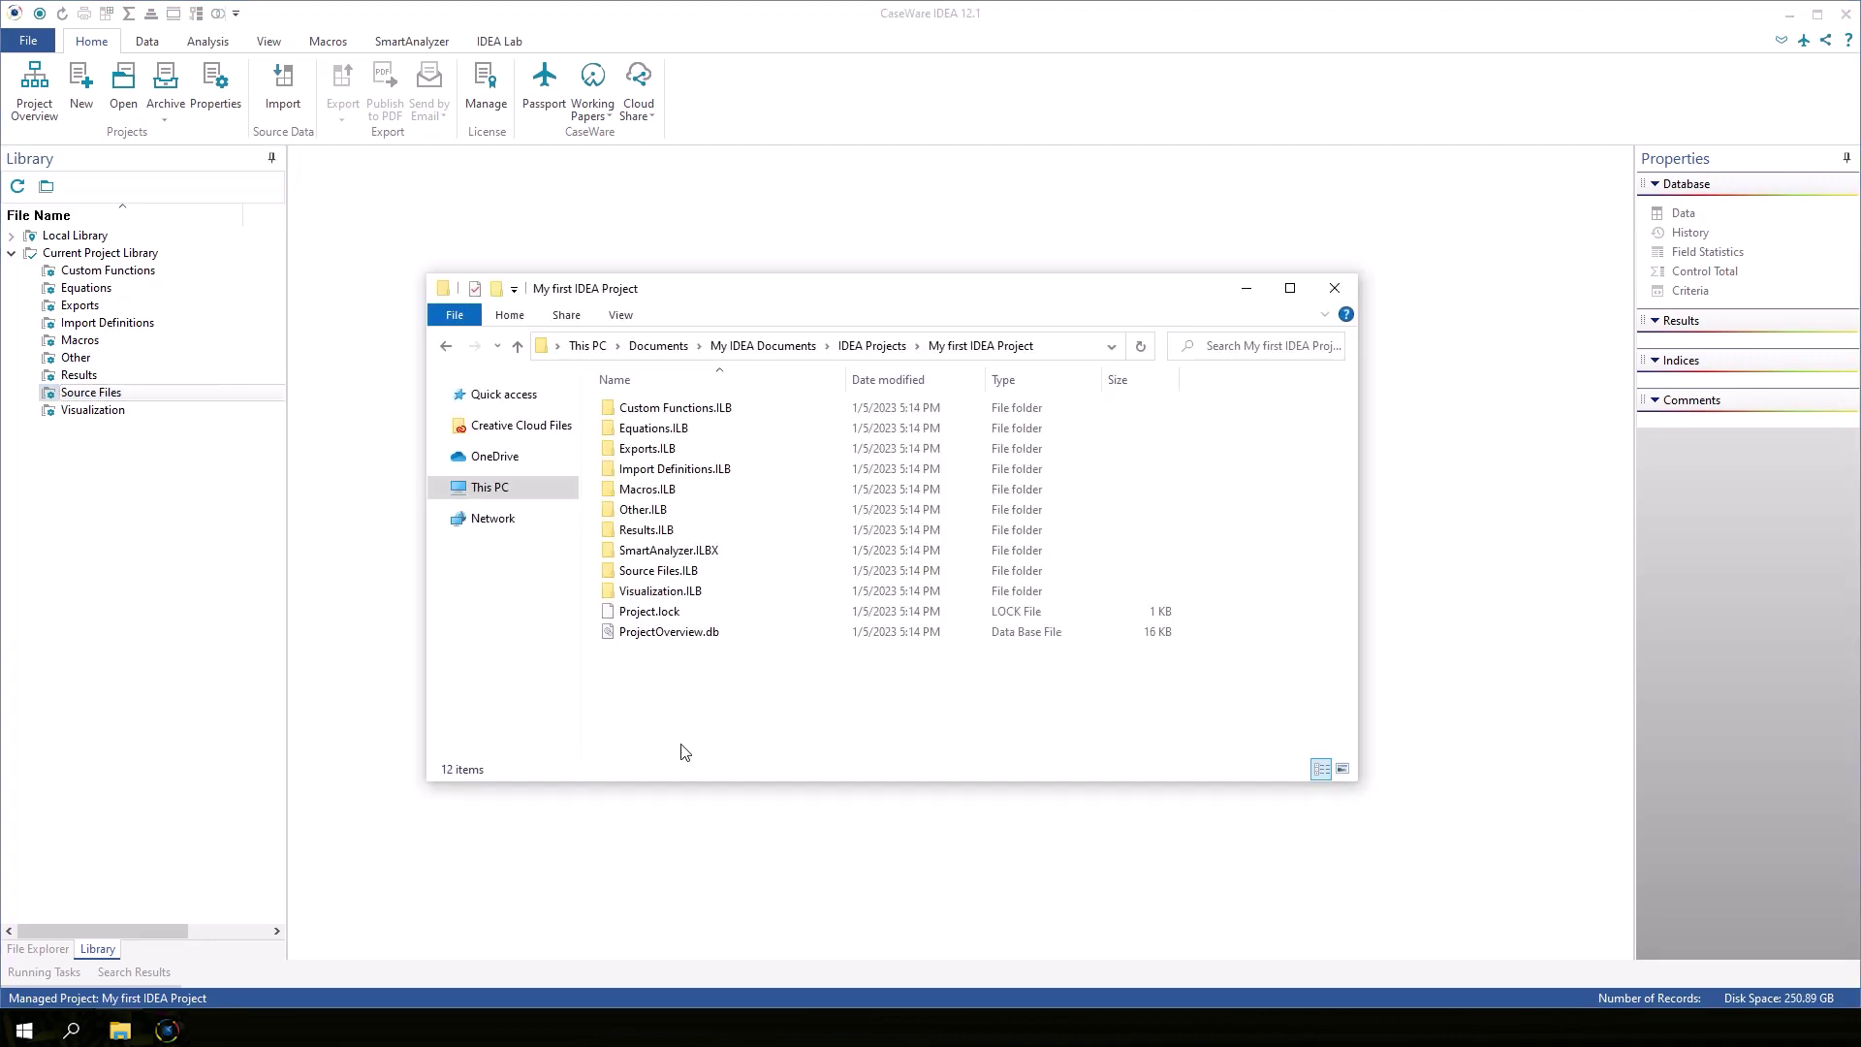
{"action": "double_click", "coordinate": [659, 571]}
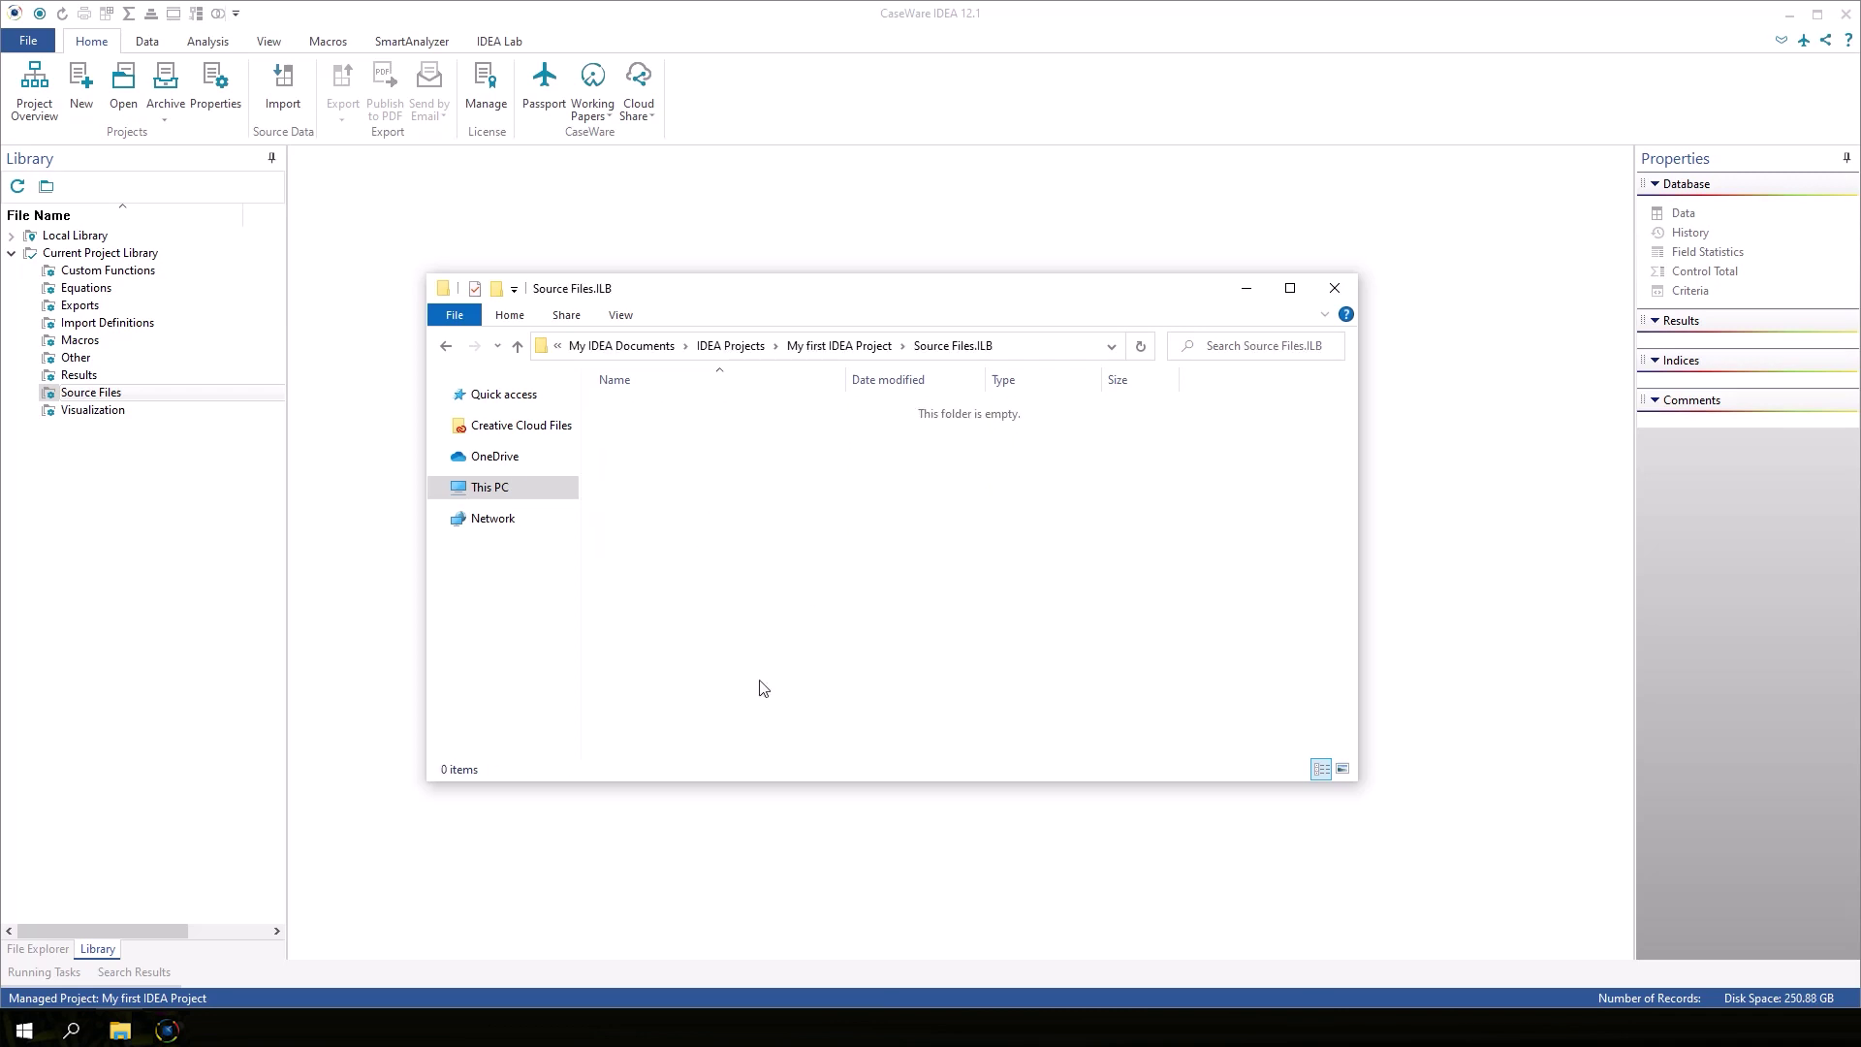
{"action": "left_click", "coordinate": [659, 843]}
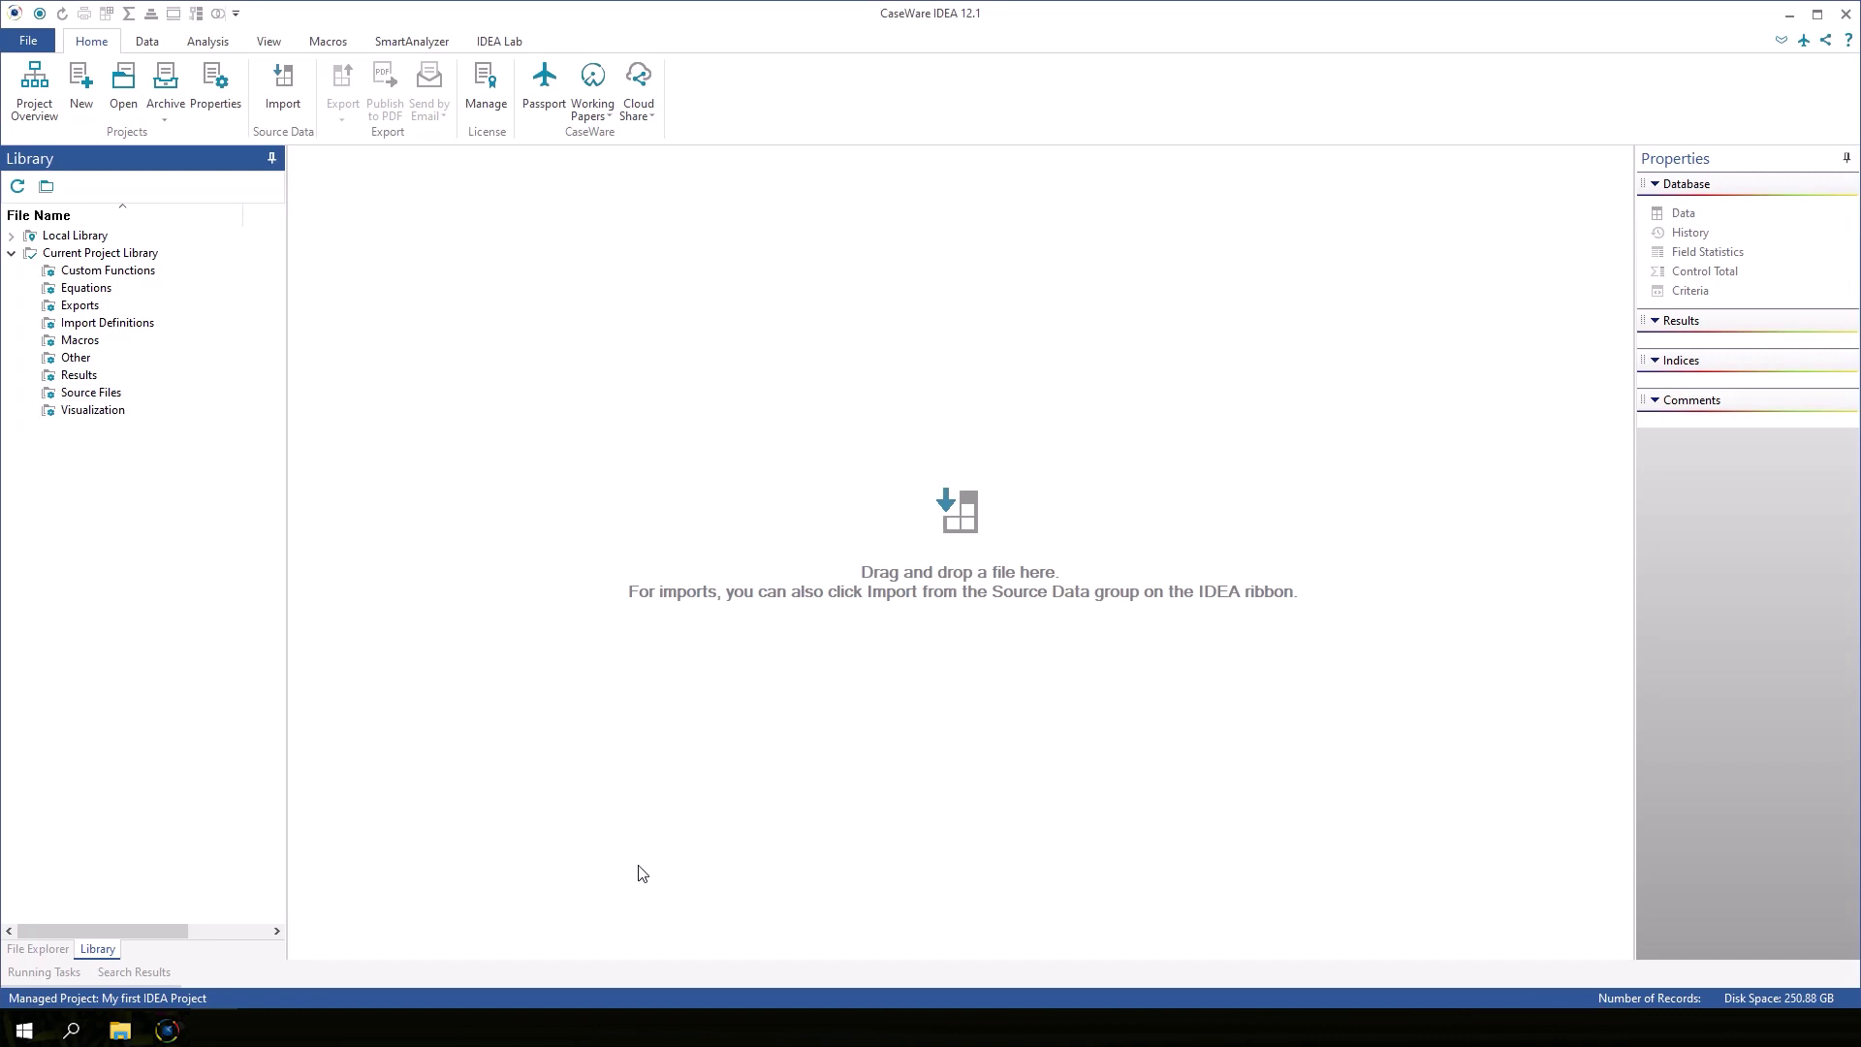
Step: Open the Tutorial project and expand its library's Source Files, showing 13 files
{"action": "left_click", "coordinate": [44, 949]}
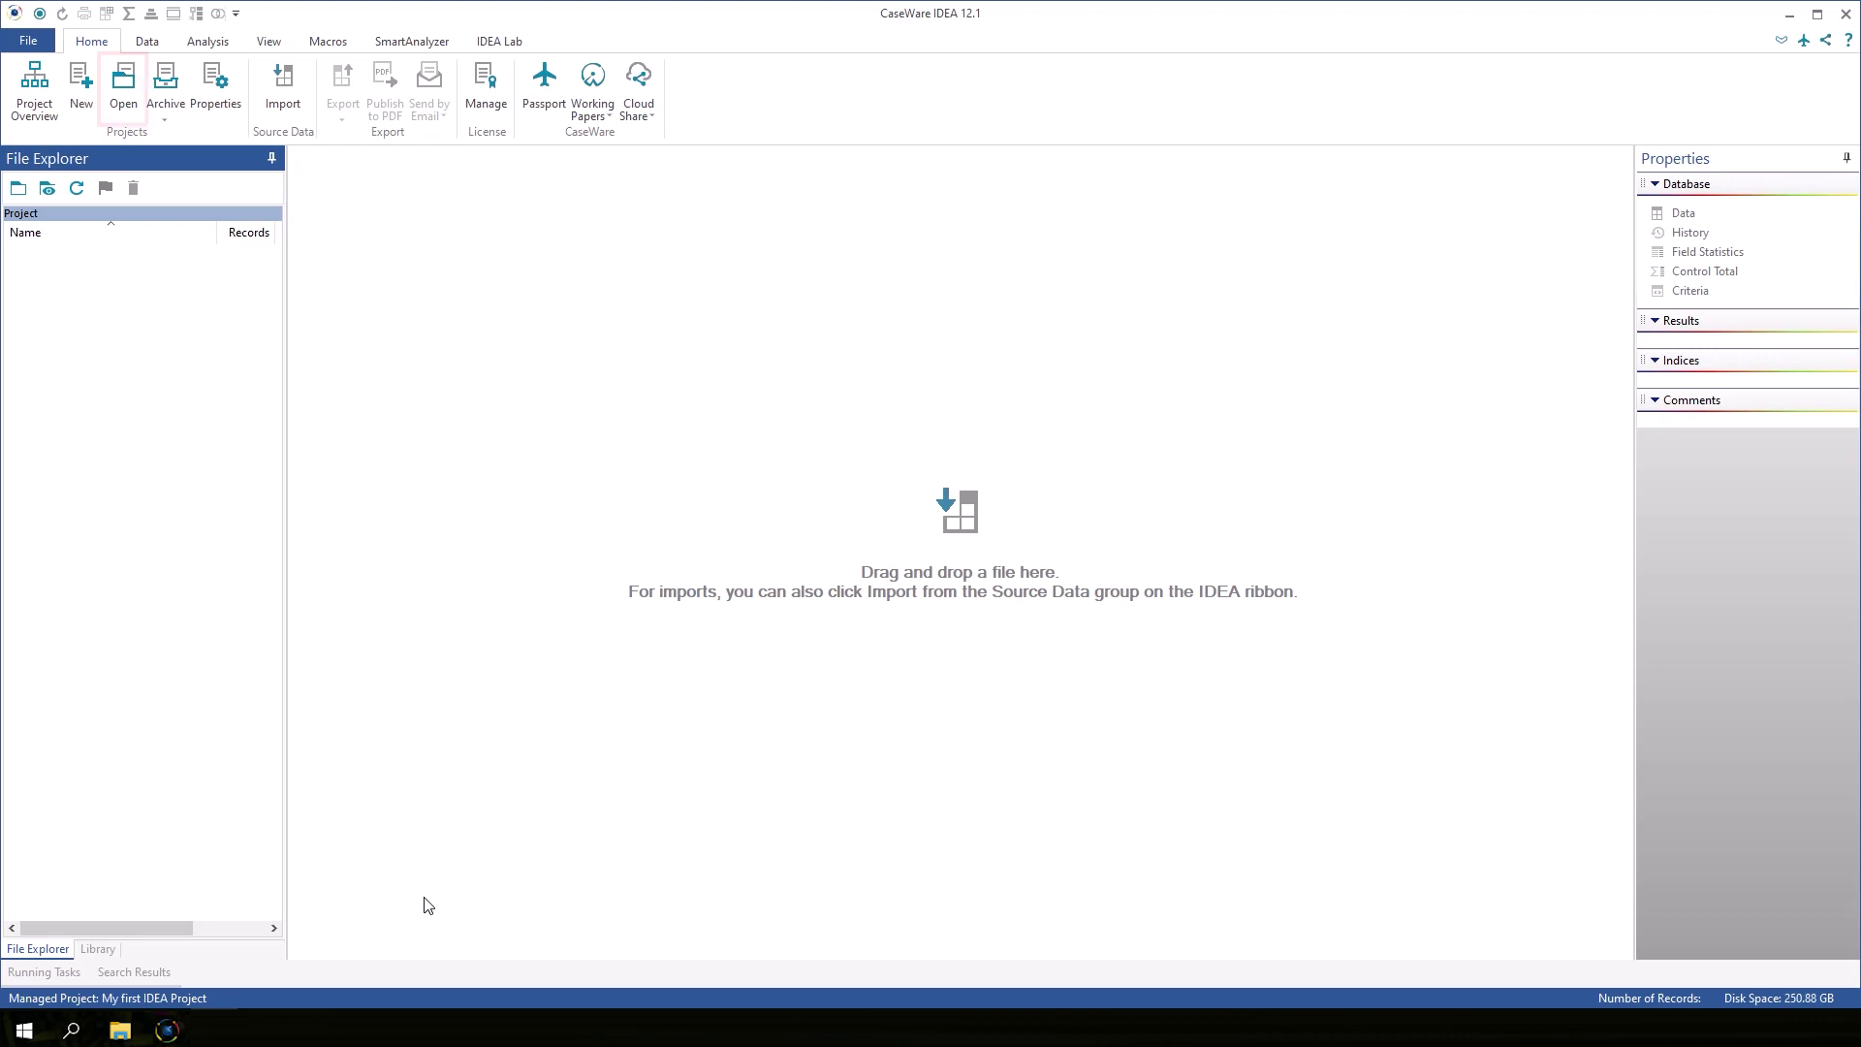
{"action": "left_click", "coordinate": [136, 96]}
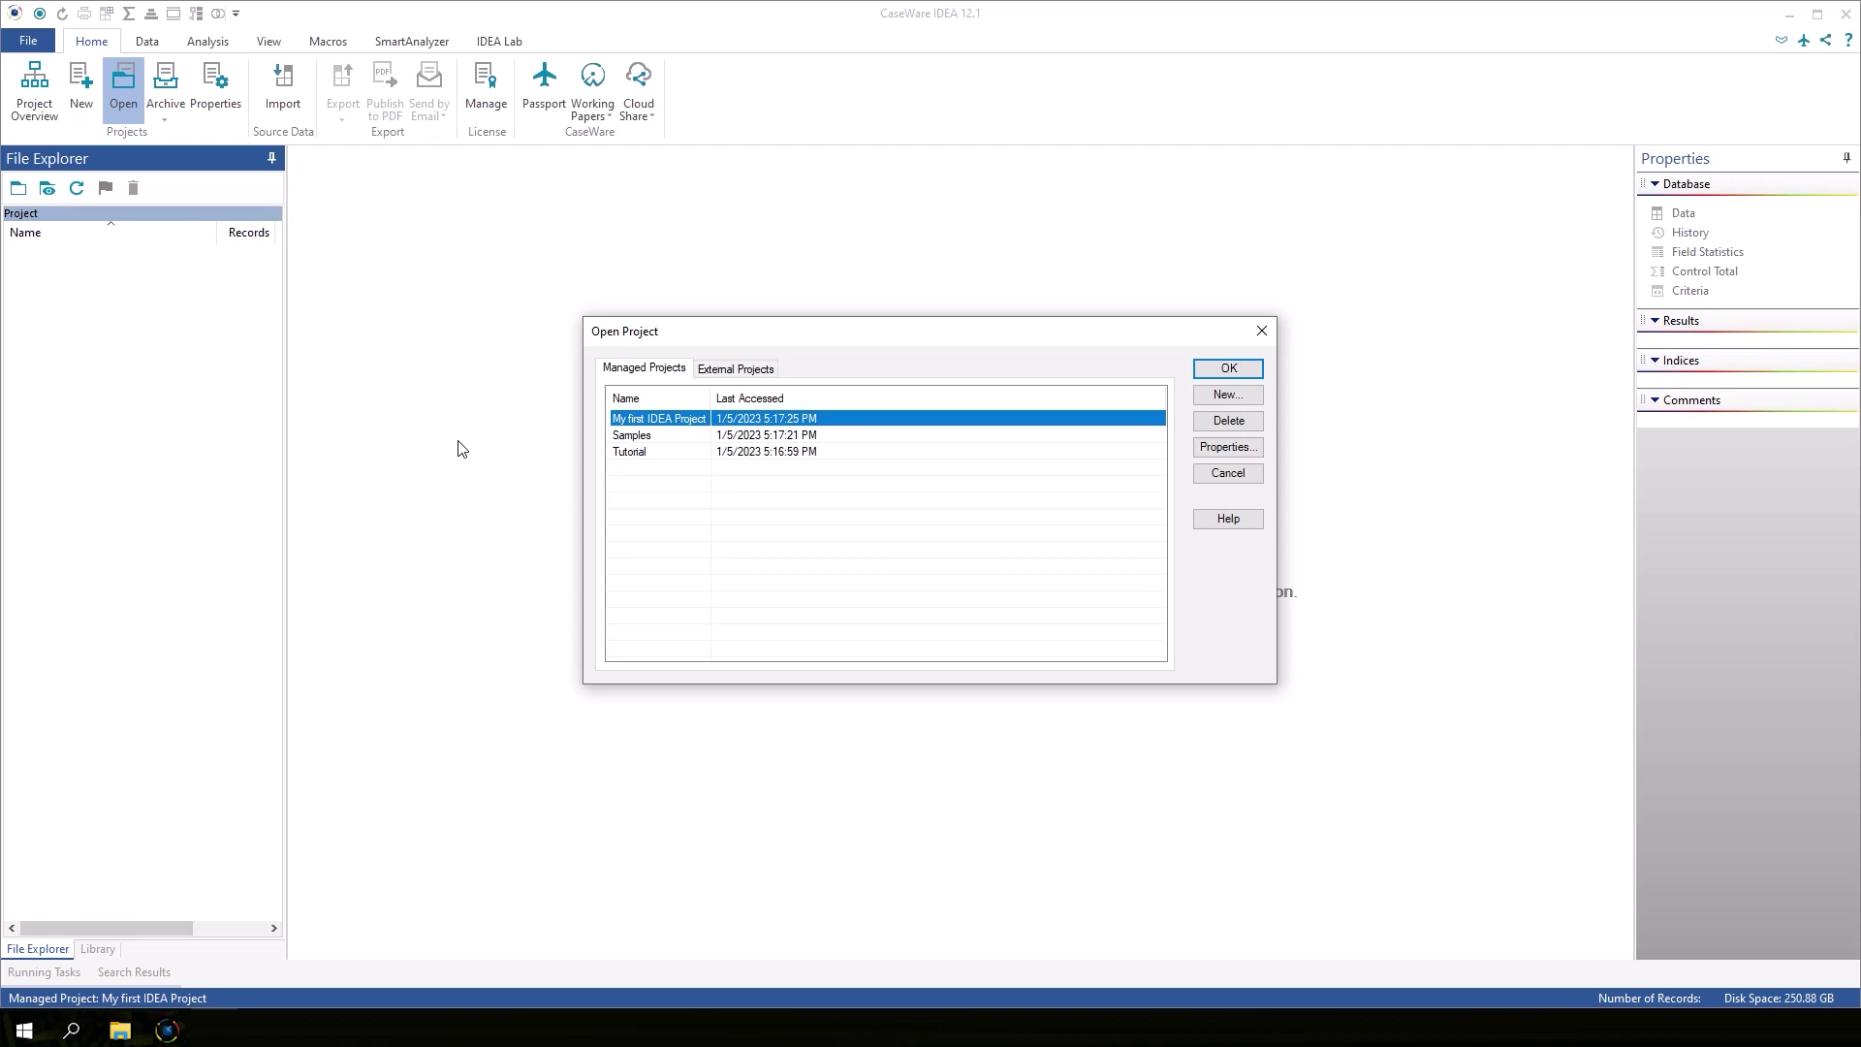
{"action": "left_click", "coordinate": [671, 452]}
{"action": "left_click", "coordinate": [1228, 369]}
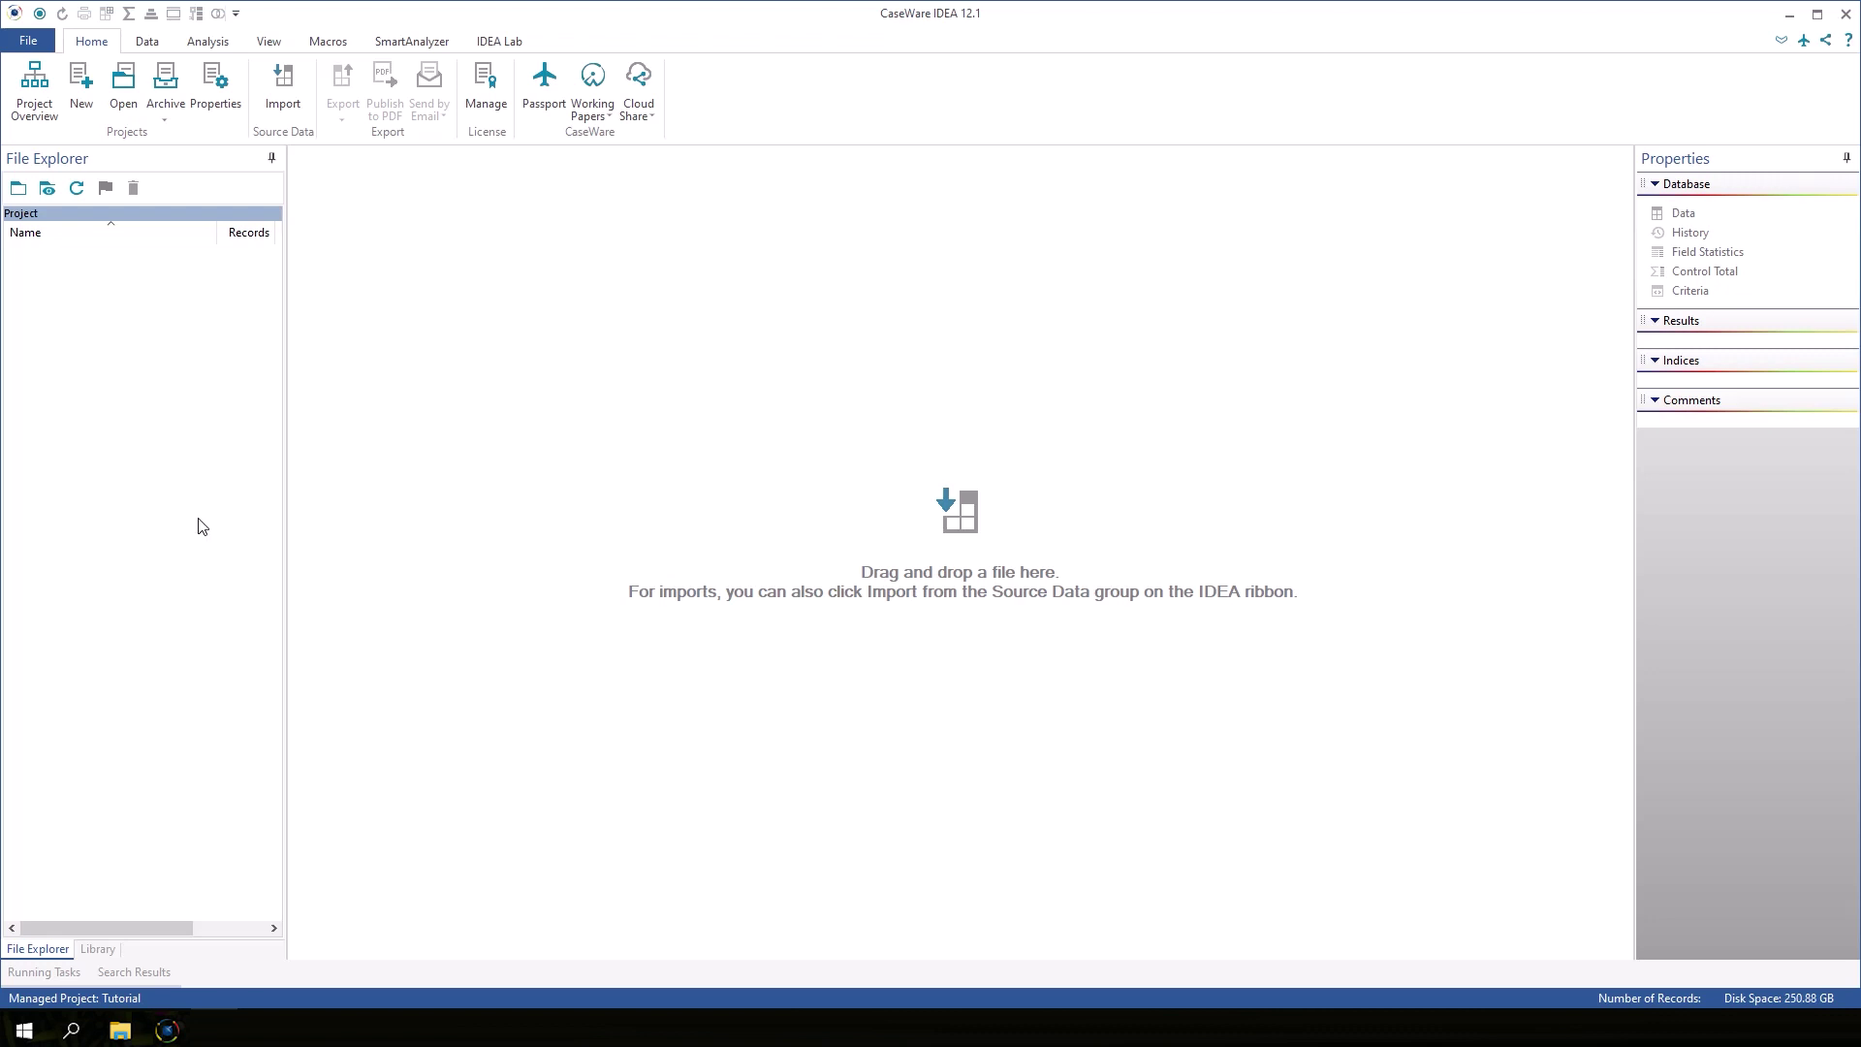
{"action": "left_click", "coordinate": [97, 949]}
{"action": "left_click", "coordinate": [29, 393]}
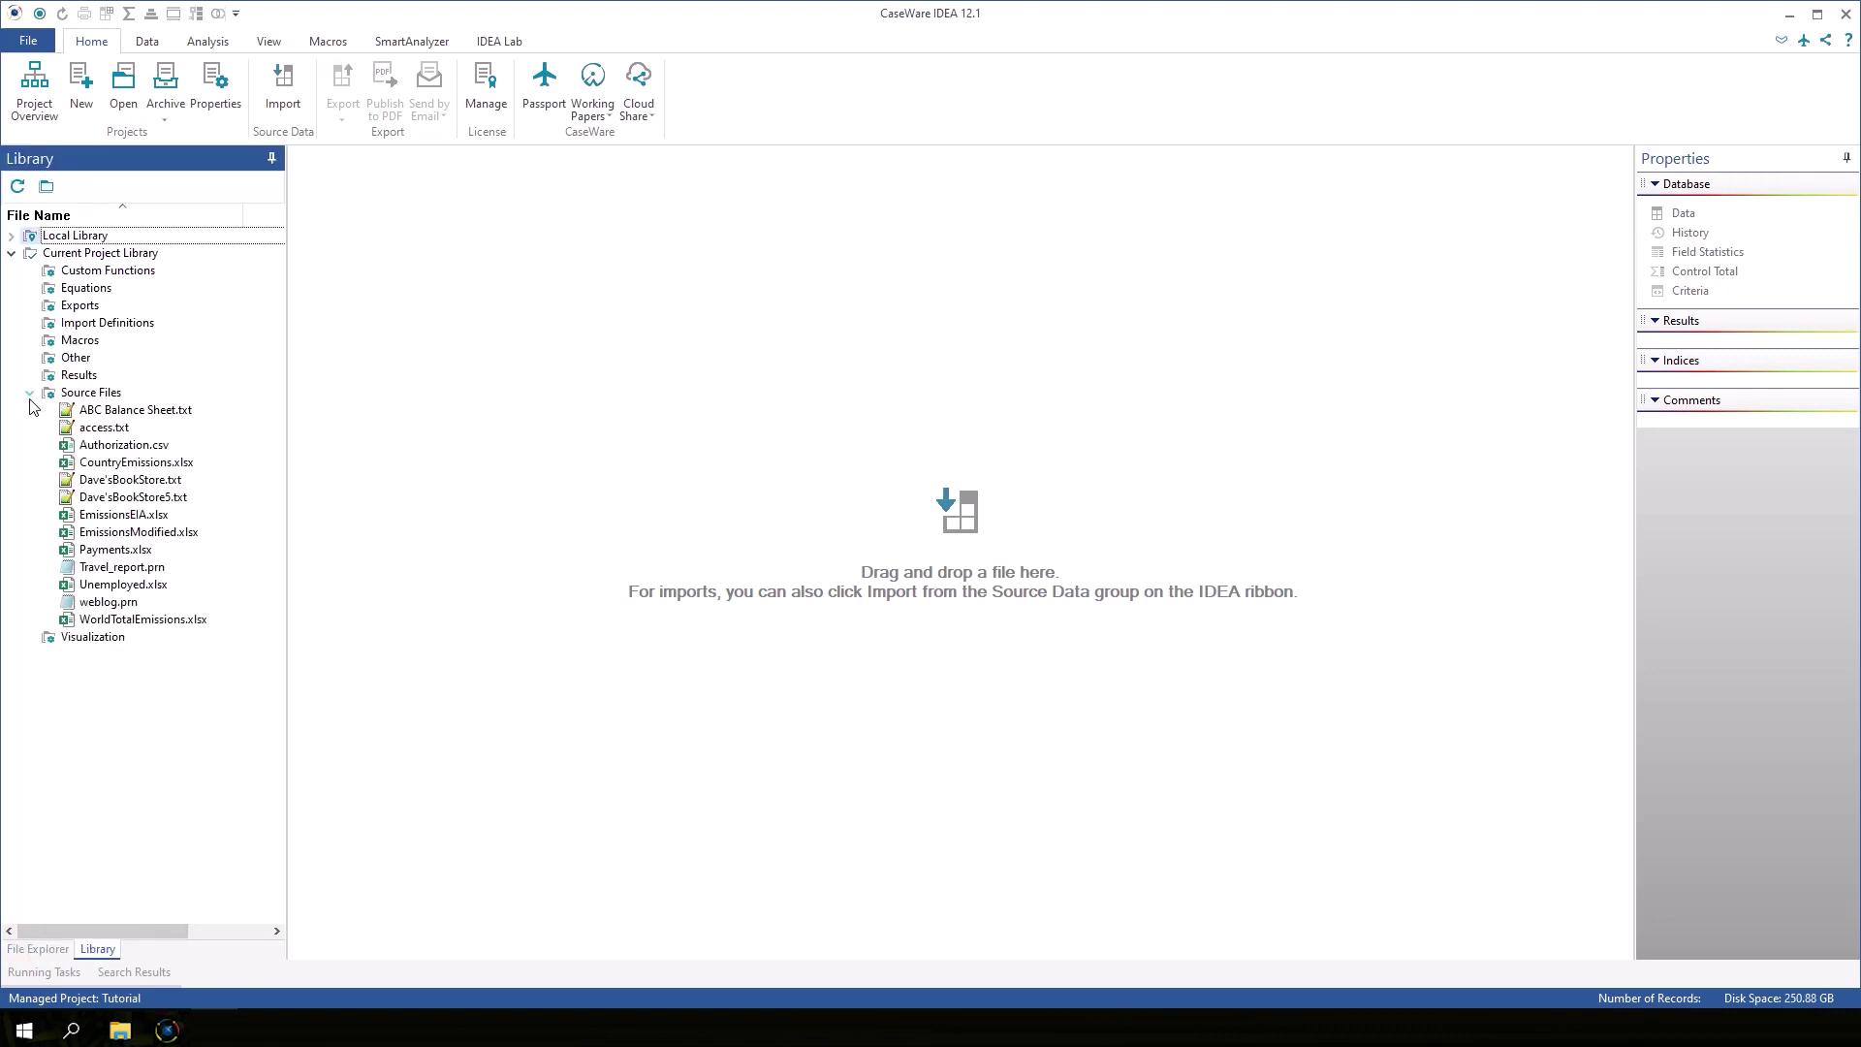